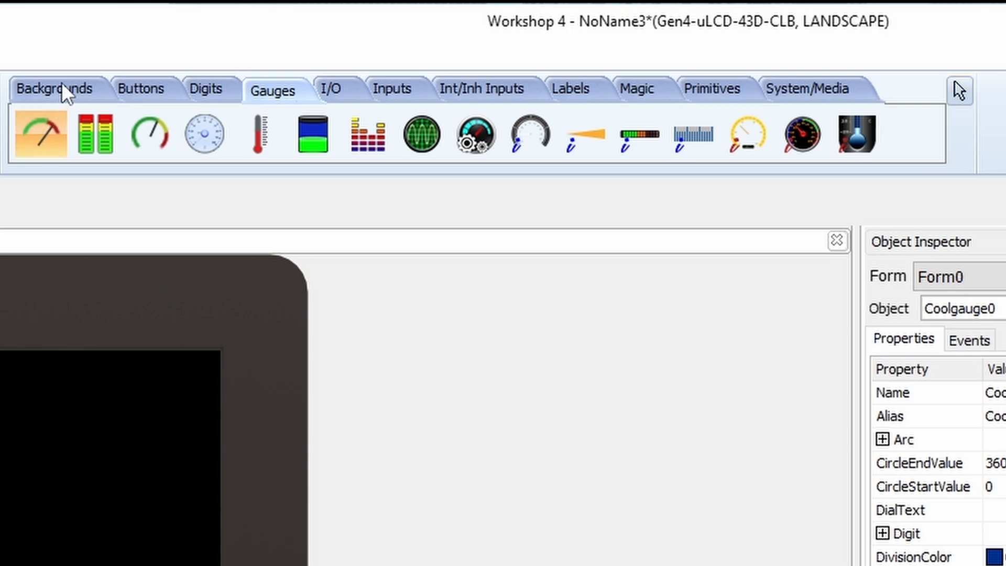
click(181, 93)
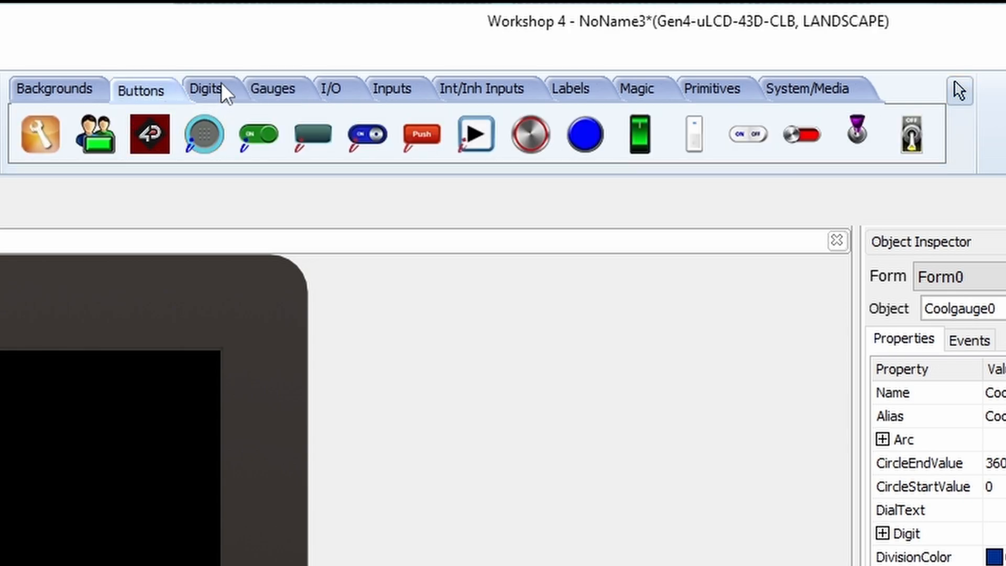
click(377, 87)
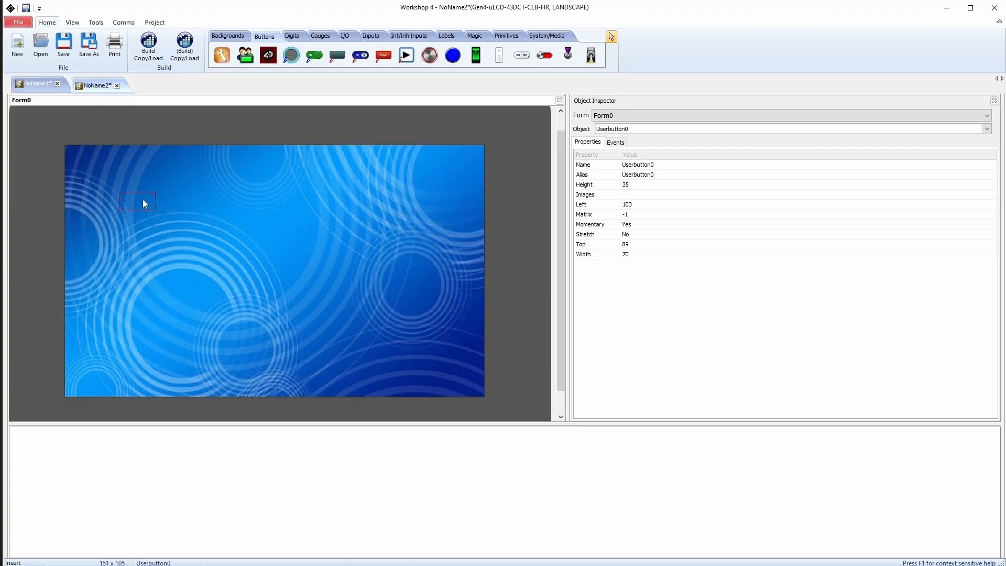
Move the user button down to top 200 on the form and assign the 180 by 180 gauge PNG to its image list
drag(142, 199, 140, 257)
click(681, 195)
click(992, 195)
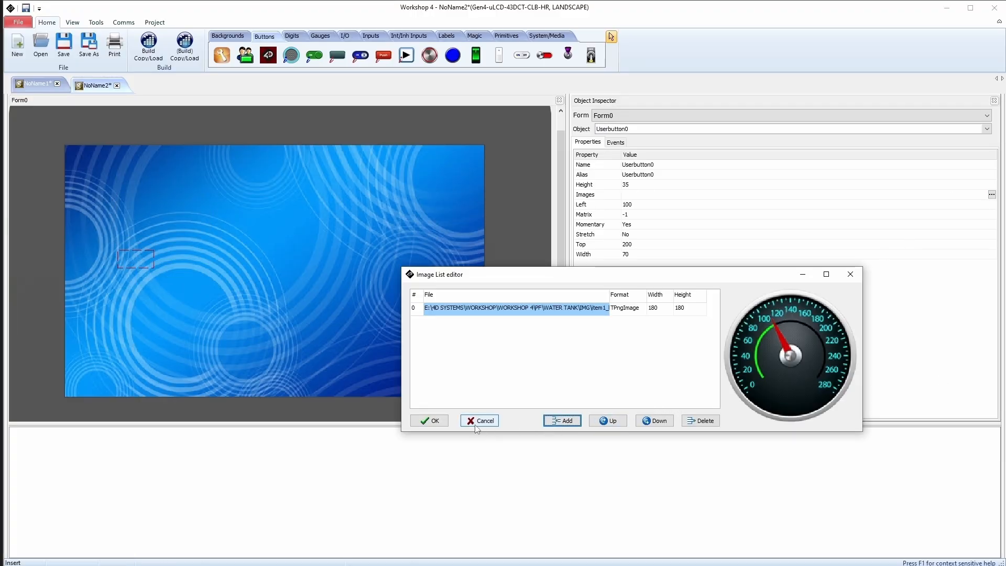
click(441, 422)
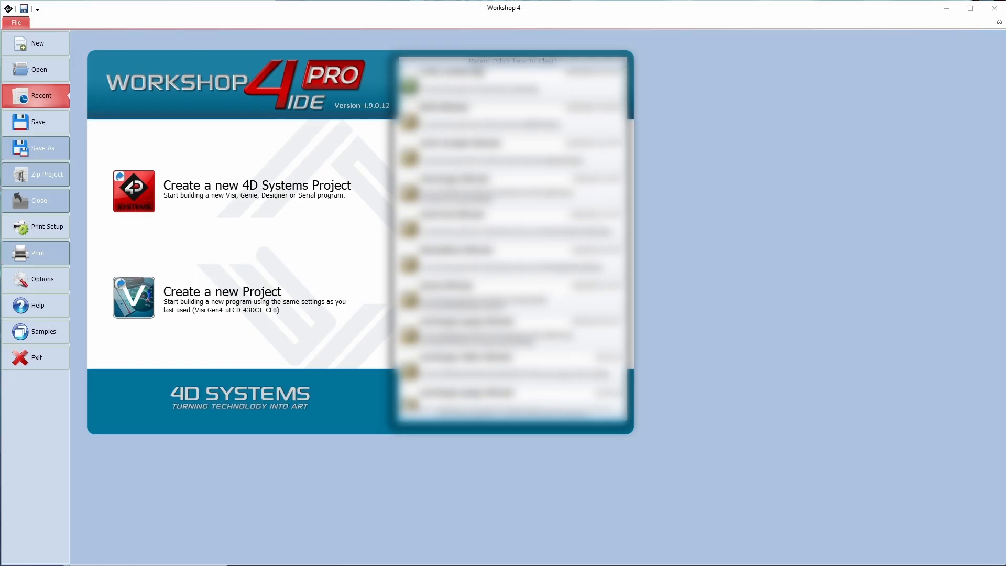
Create a new 4D Systems project for the Gen4-uLCD-43D-CLB in landscape, using the ViSi Genie environment
click(138, 191)
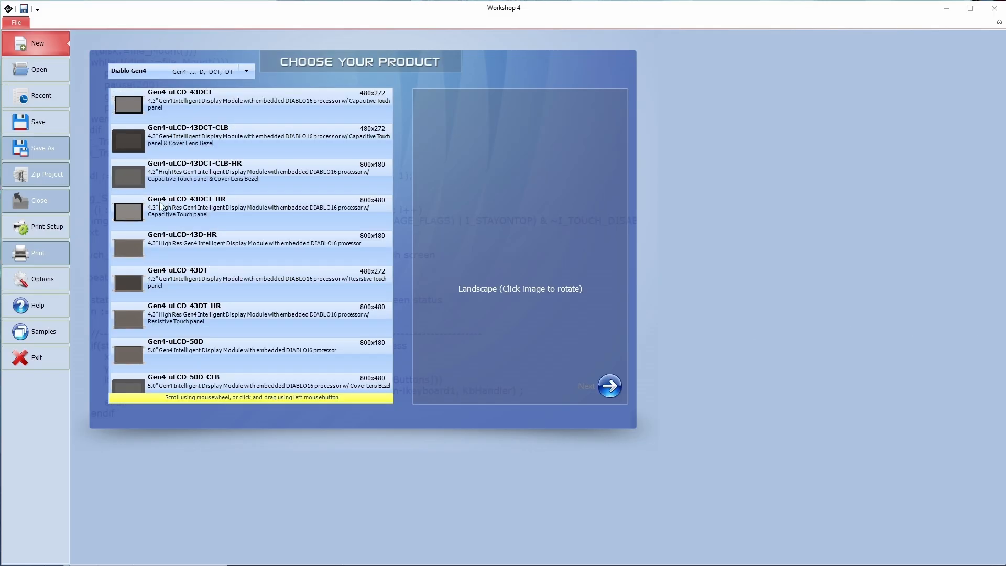
scroll(245, 341, down, 2)
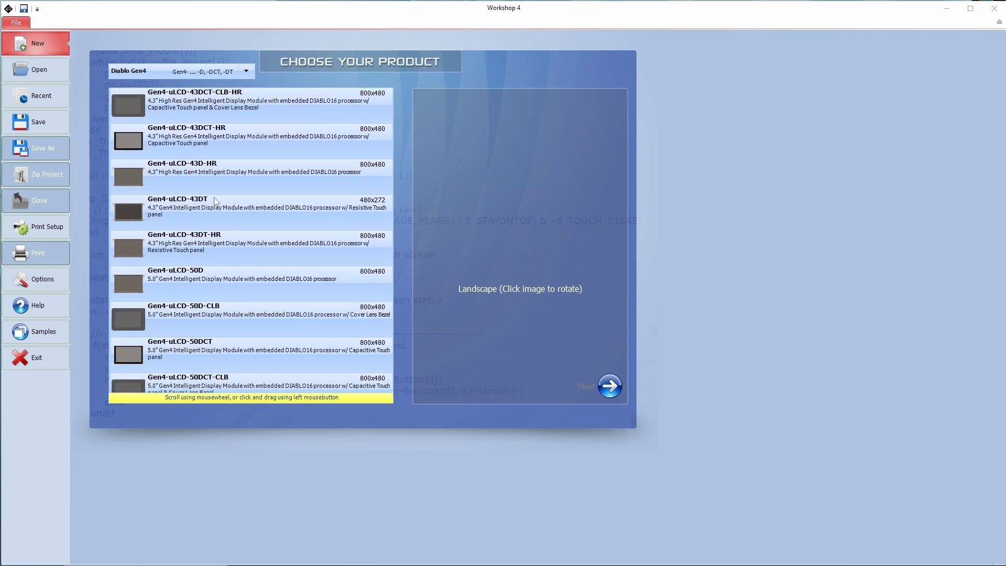
click(202, 116)
scroll(244, 150, up, 4)
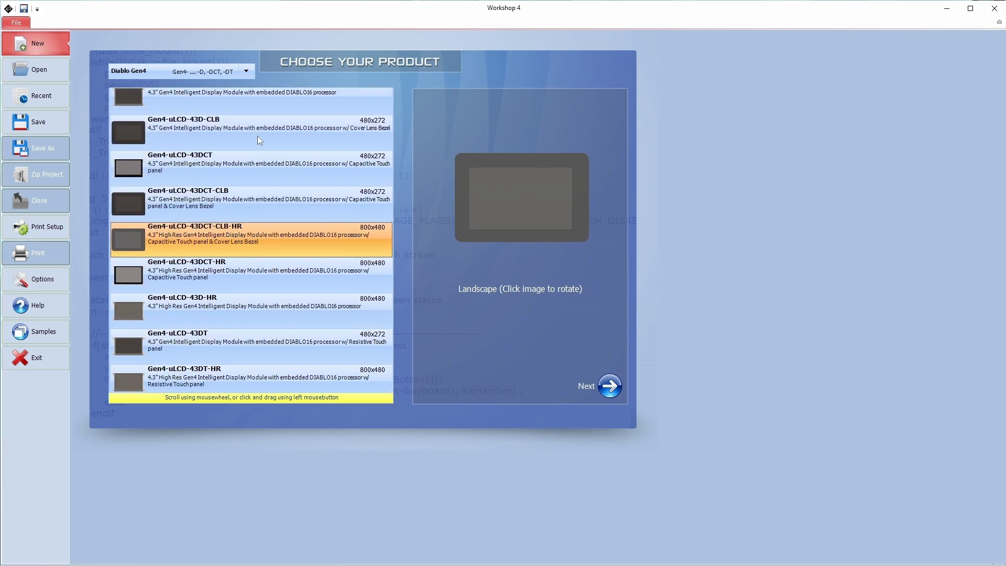
click(257, 135)
click(609, 386)
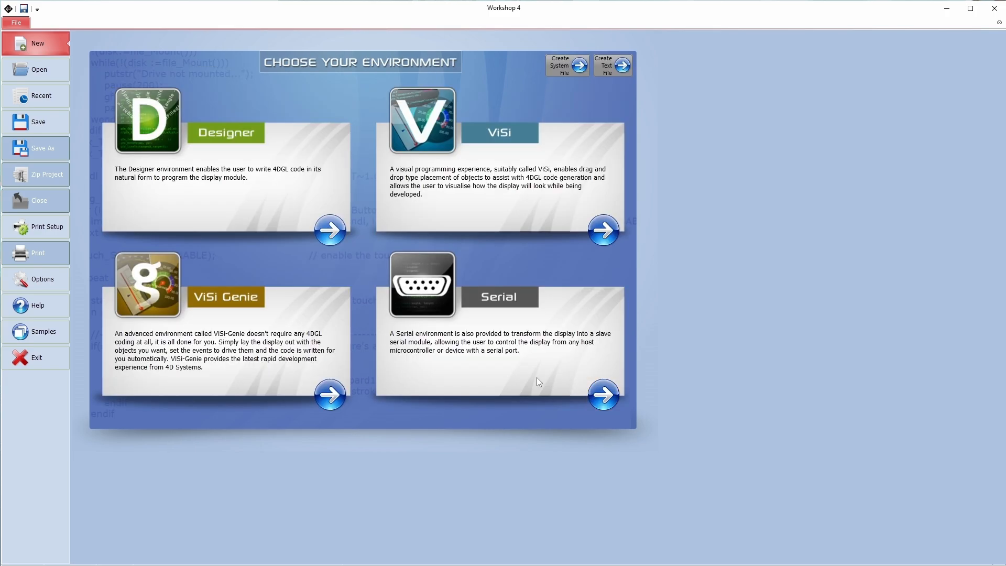
click(335, 402)
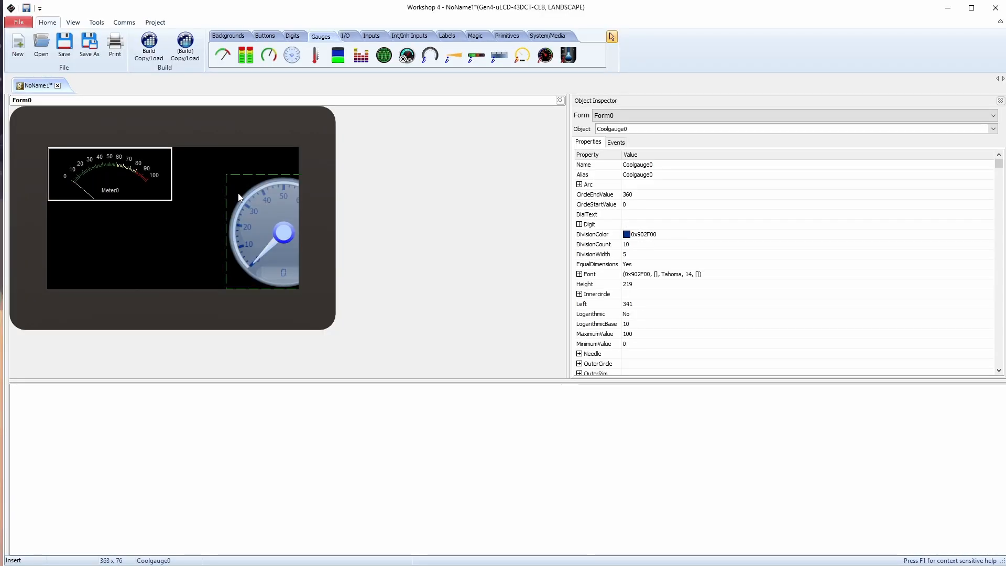
Position the cool gauge beside the meter and place a scope about 240 by 72 below the meter
drag(234, 210, 192, 174)
drag(266, 171, 261, 171)
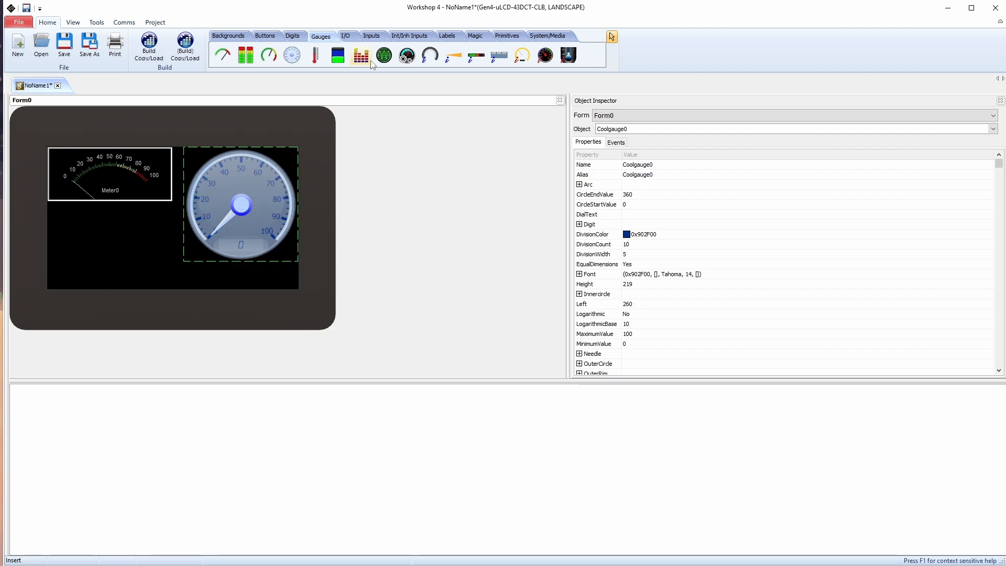
click(83, 252)
mouse_move(150, 269)
mouse_down()
mouse_move(115, 256)
mouse_move(162, 258)
mouse_up()
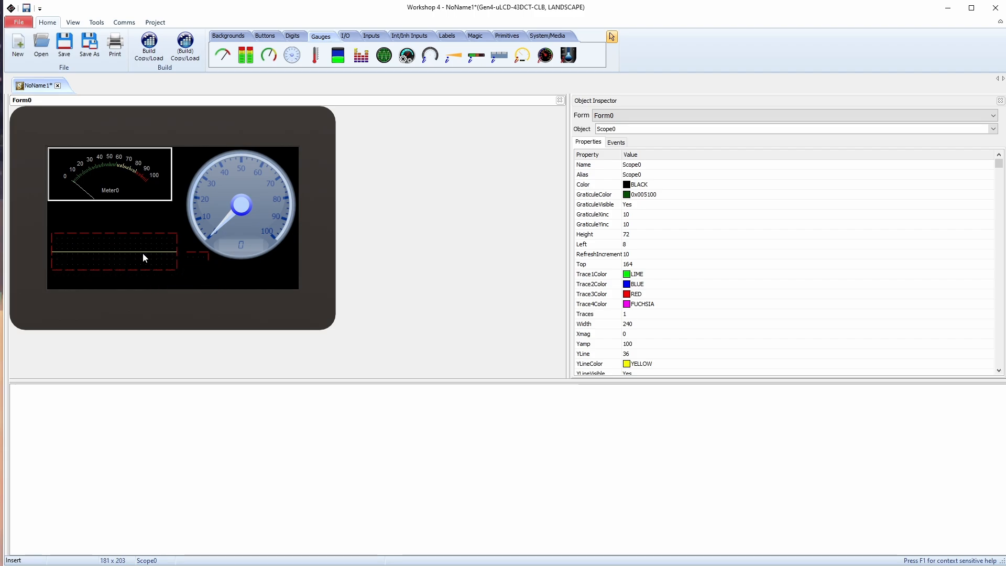
click(204, 275)
click(191, 256)
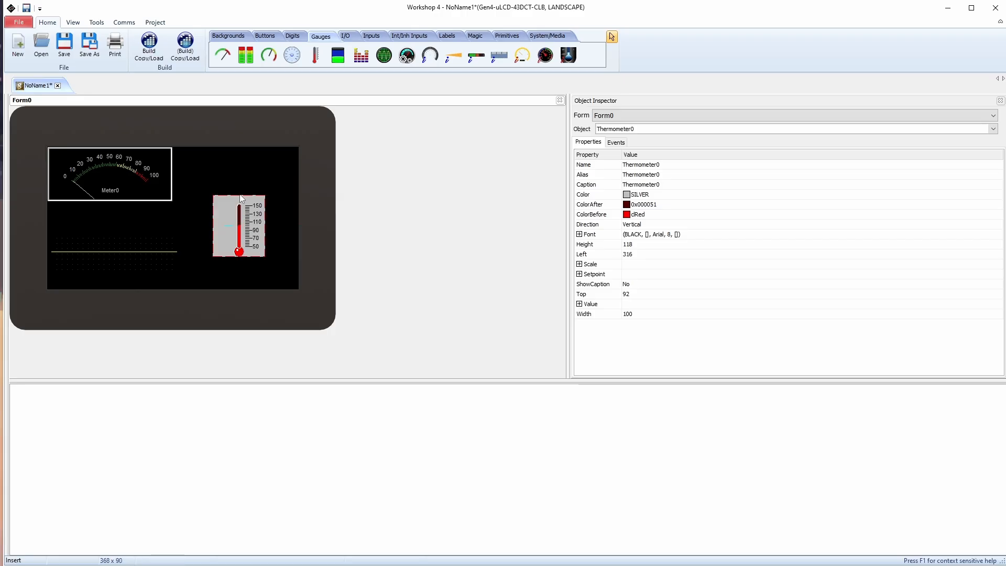
drag(237, 197, 240, 148)
drag(264, 210, 287, 214)
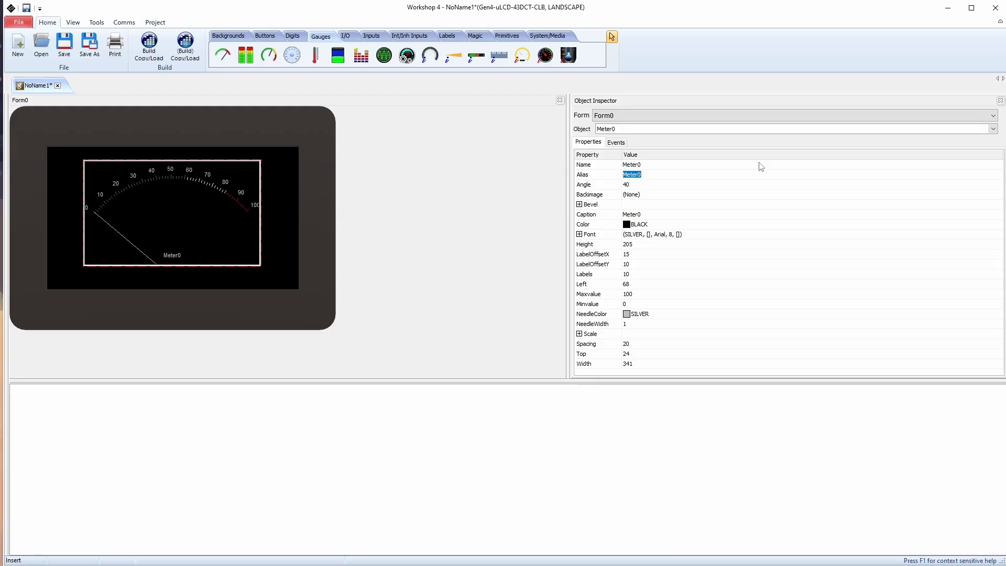
Enter "Gua" as the start of the meter's alias
text(G)
text(ua)
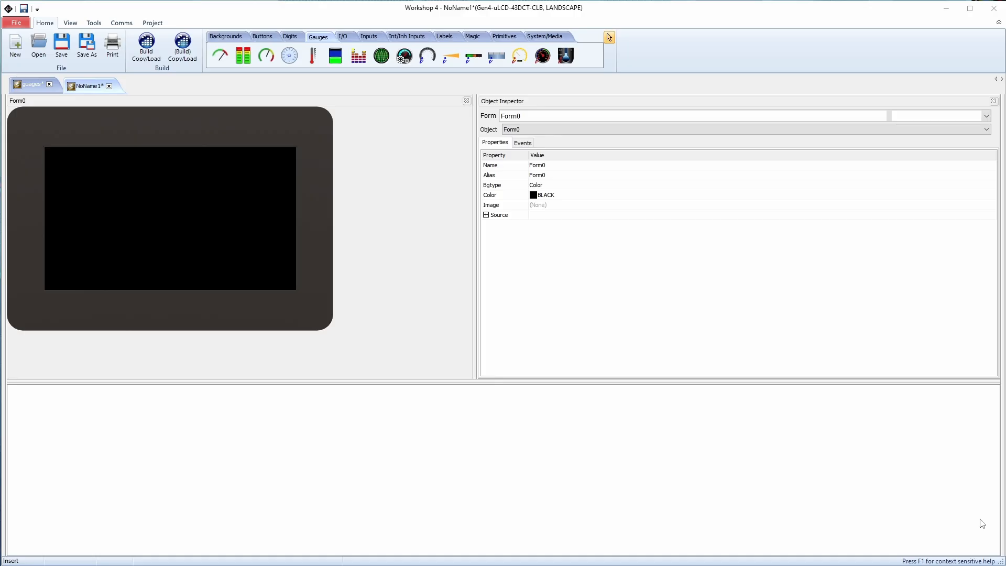
Add a Meter gauge to the empty form and move it to the display's upper-left corner
click(226, 38)
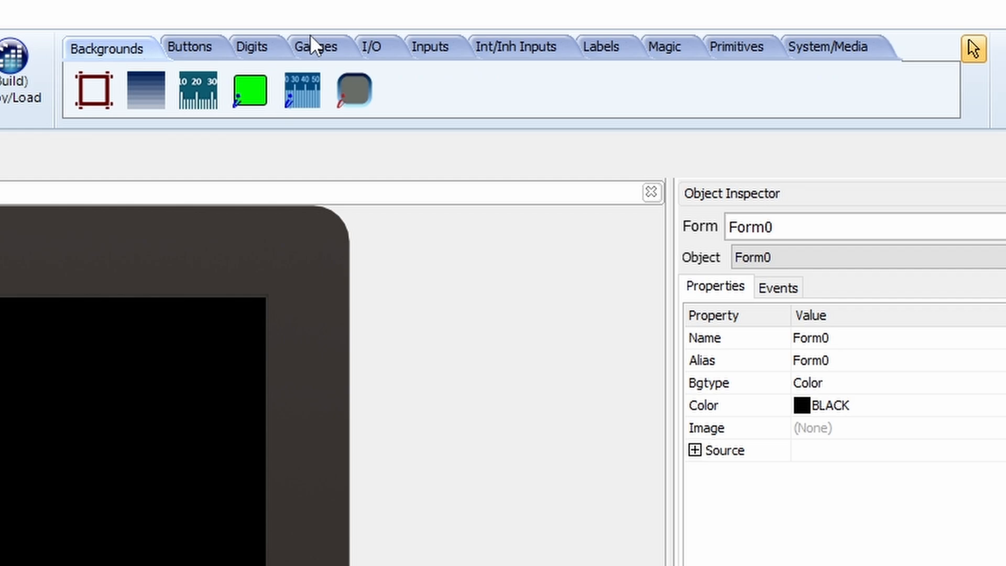
click(316, 35)
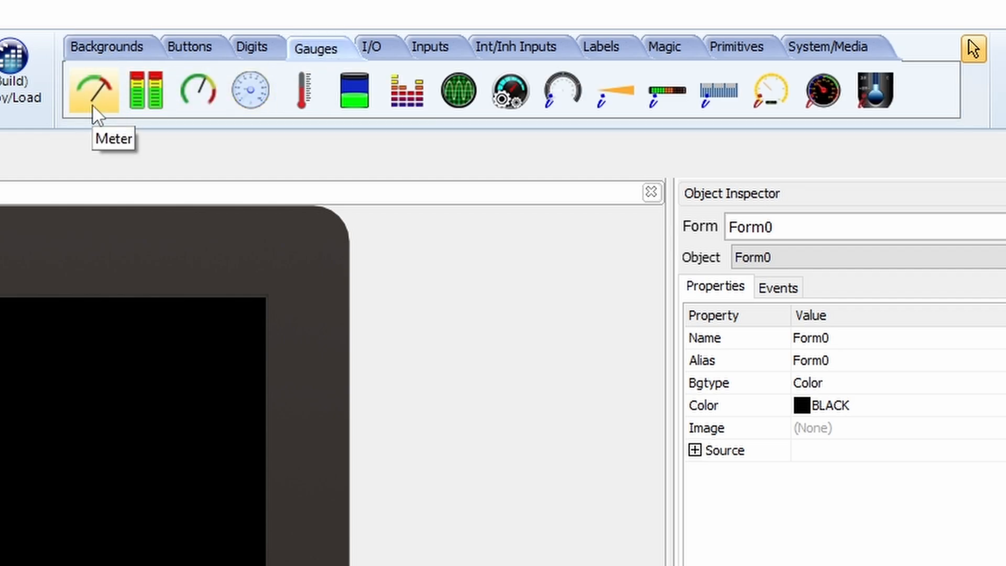
click(95, 90)
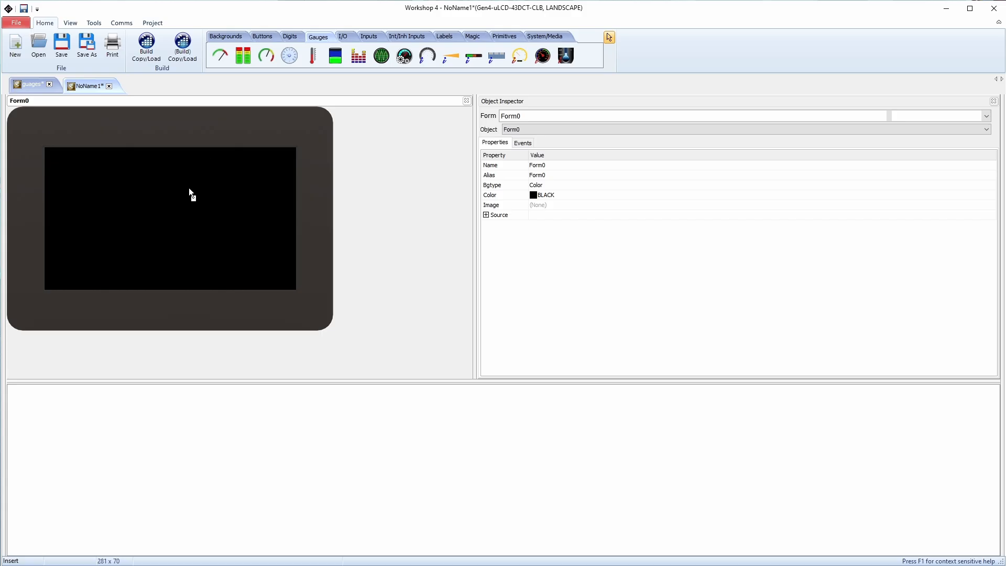
click(145, 225)
drag(231, 241, 203, 213)
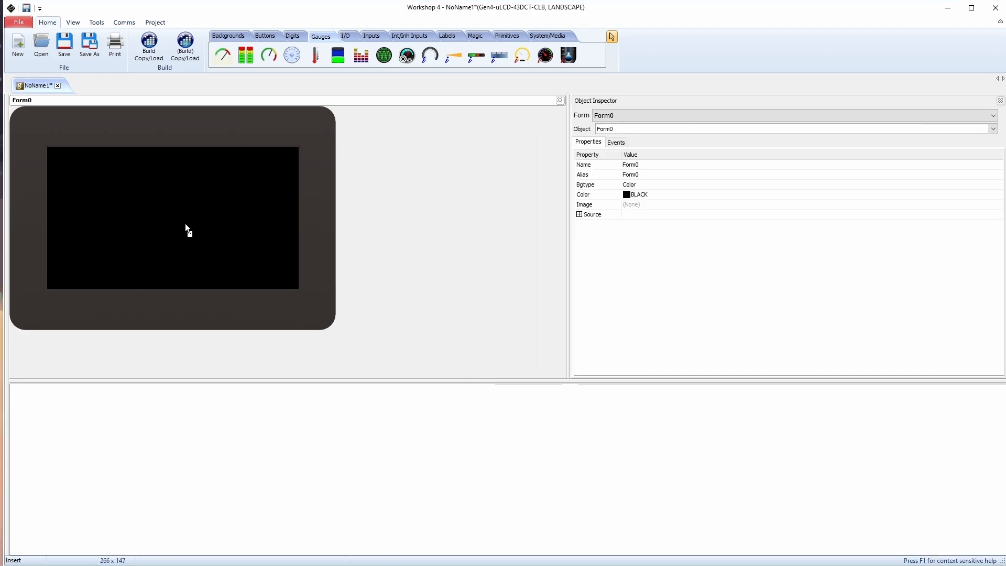
click(185, 223)
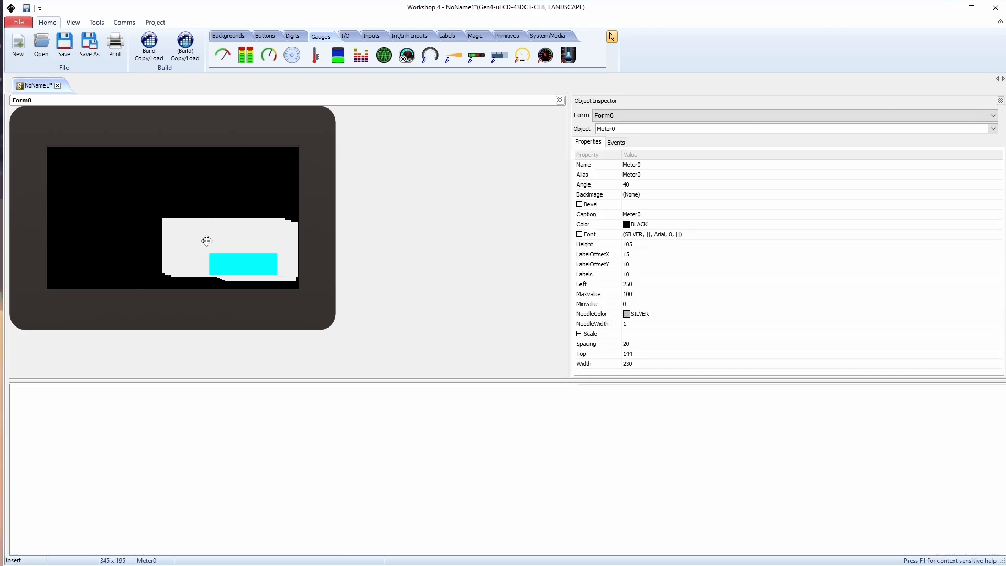
drag(206, 241, 75, 165)
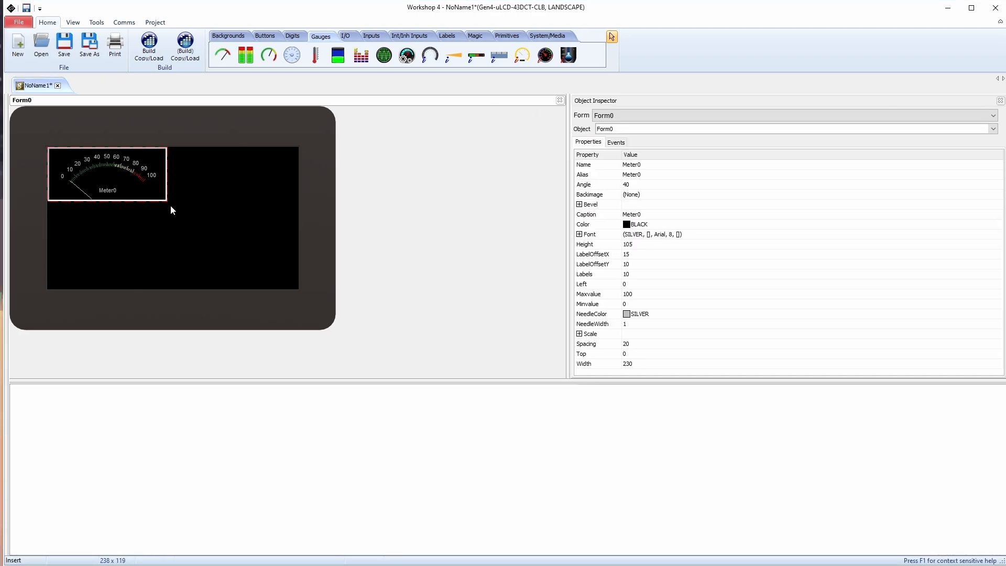
Enlarge the meter to about 341 by 205 and reposition it at about left 68, top 24
click(166, 201)
drag(167, 201, 226, 254)
drag(178, 230, 206, 233)
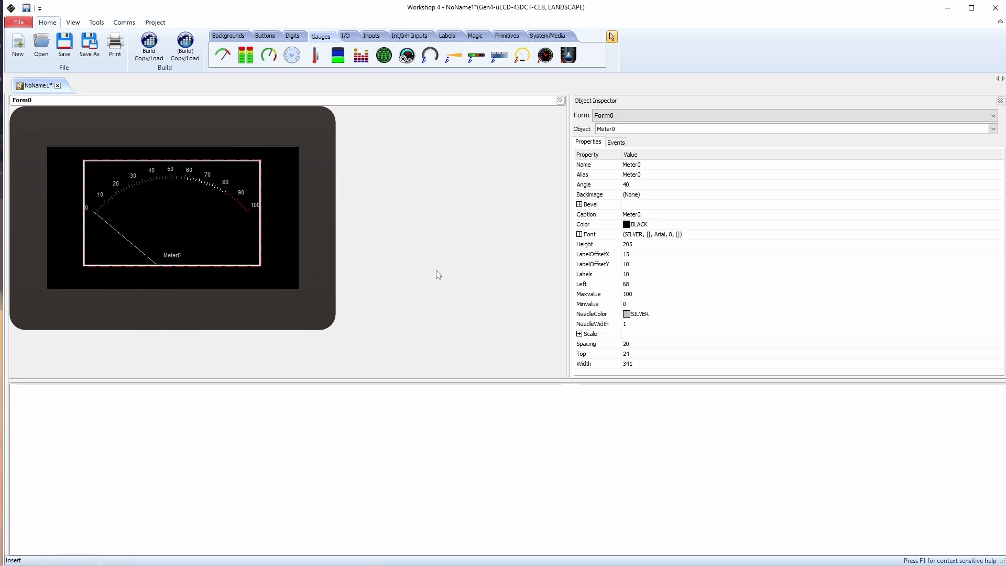
Set the meter's alias to "Guage Meter" and its angle to 60
click(626, 165)
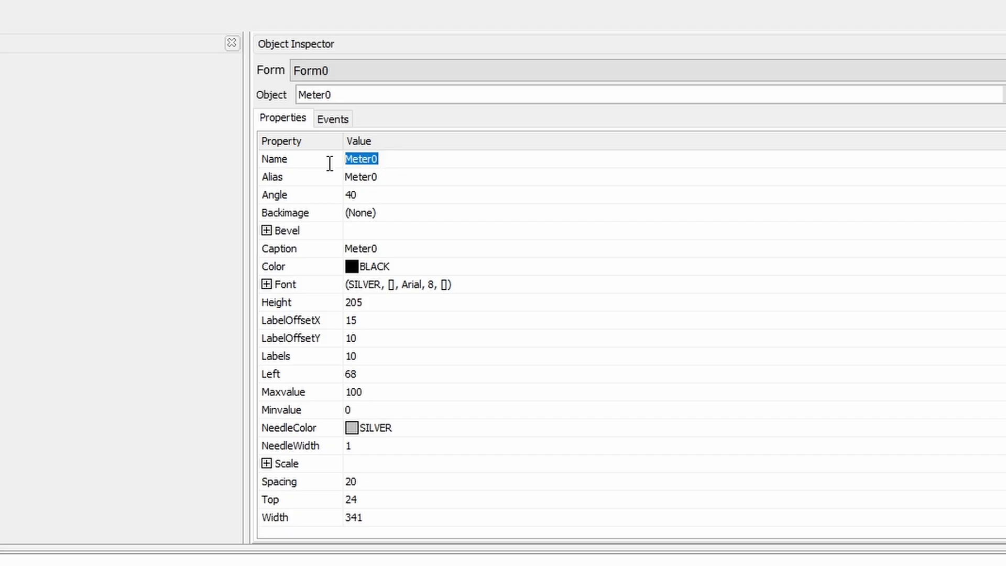
click(395, 178)
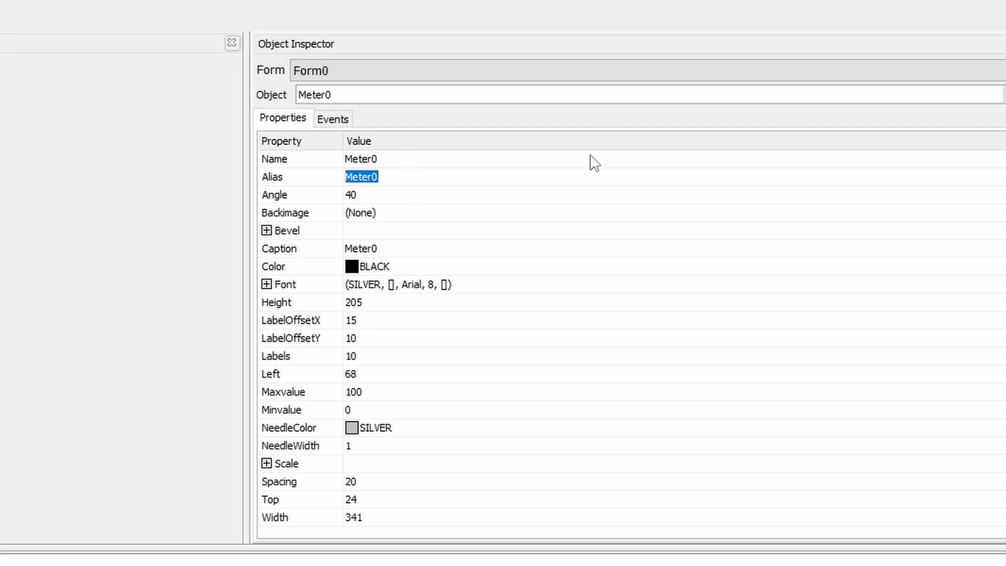
text(Guage Meter)
click(398, 196)
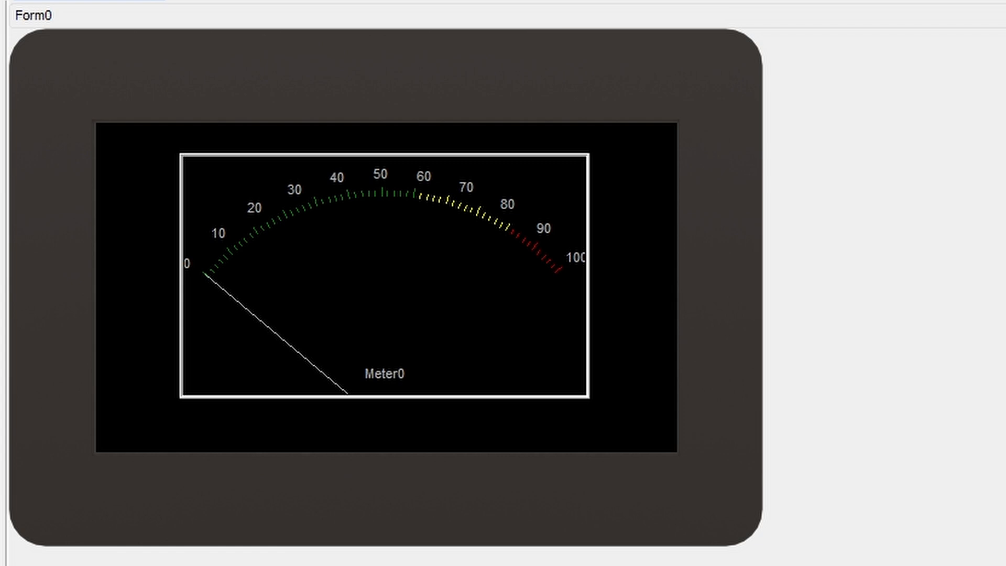
key(Return)
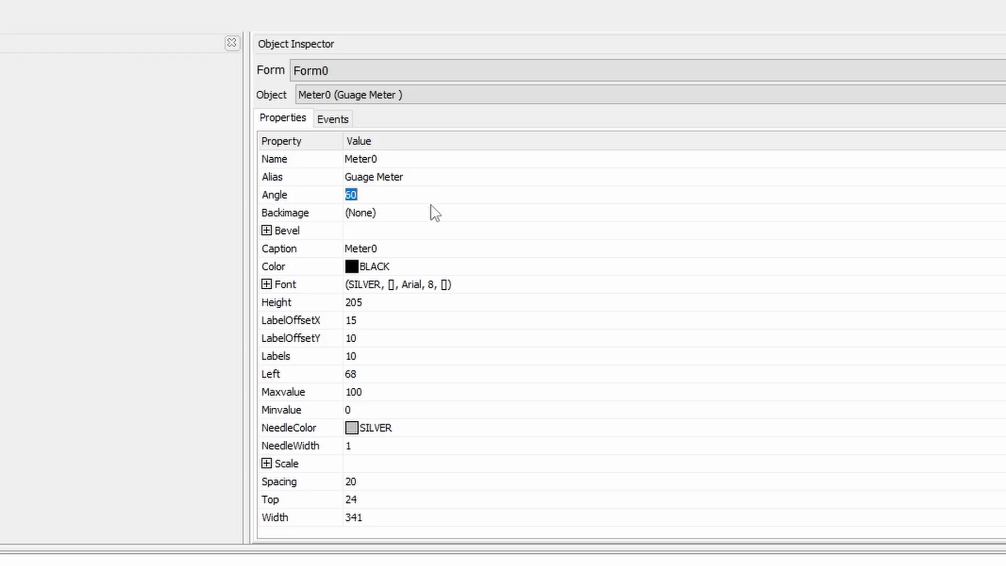
Set the meter's background image to the red sample picture WINPANEL-RED.bmp
click(426, 211)
click(995, 259)
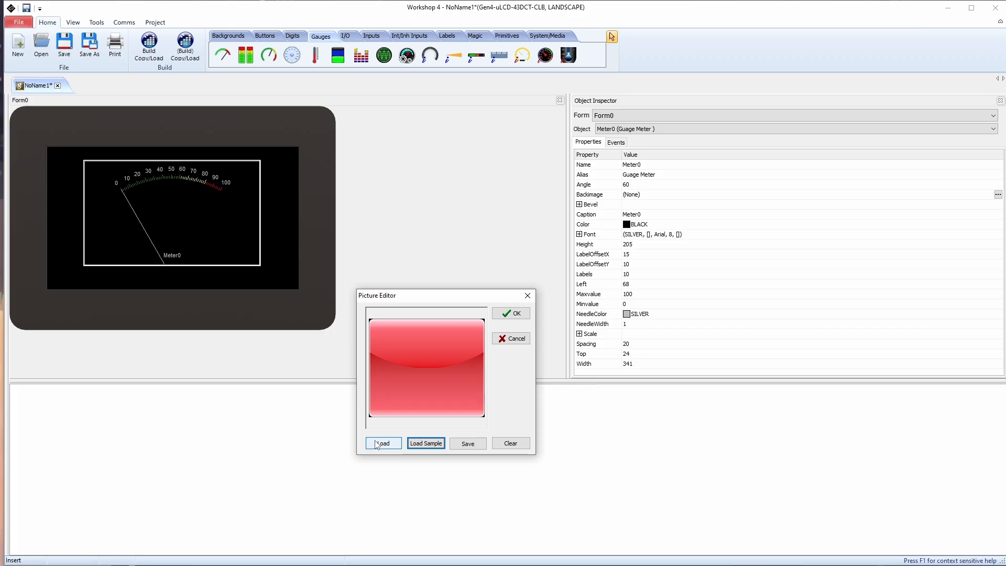
click(376, 445)
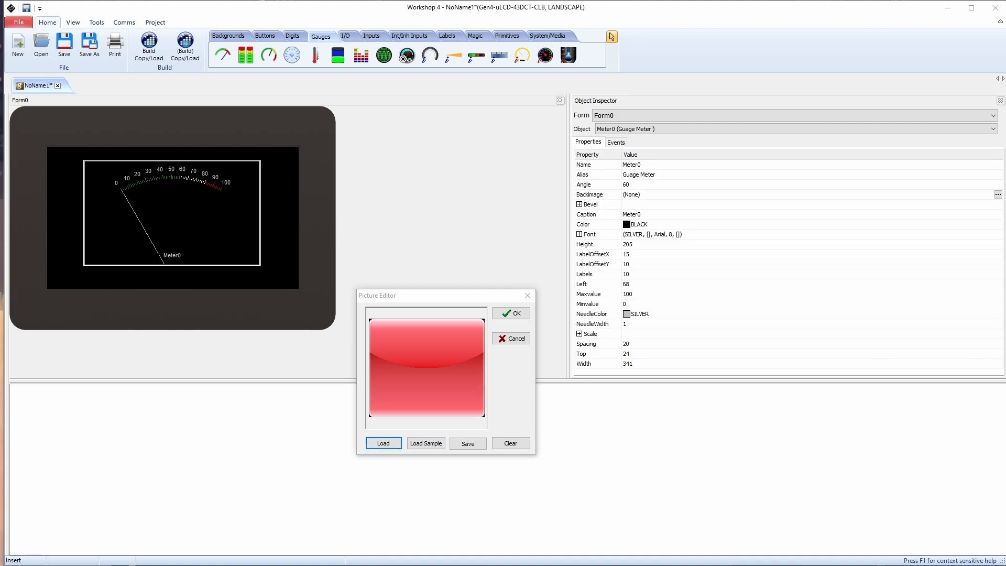
click(511, 313)
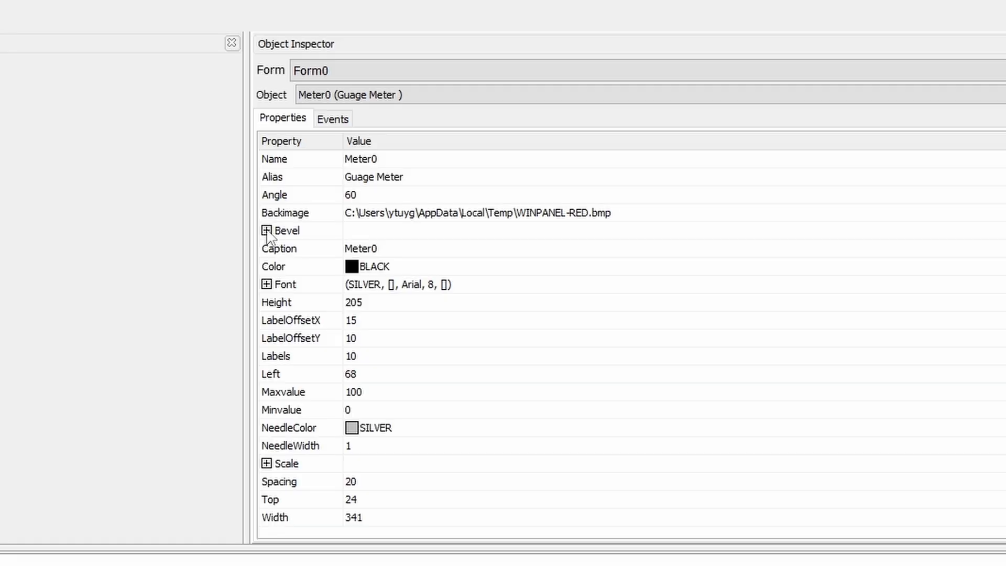
Give the meter a thicker double bevel and set its caption to "MeterTest"
click(266, 231)
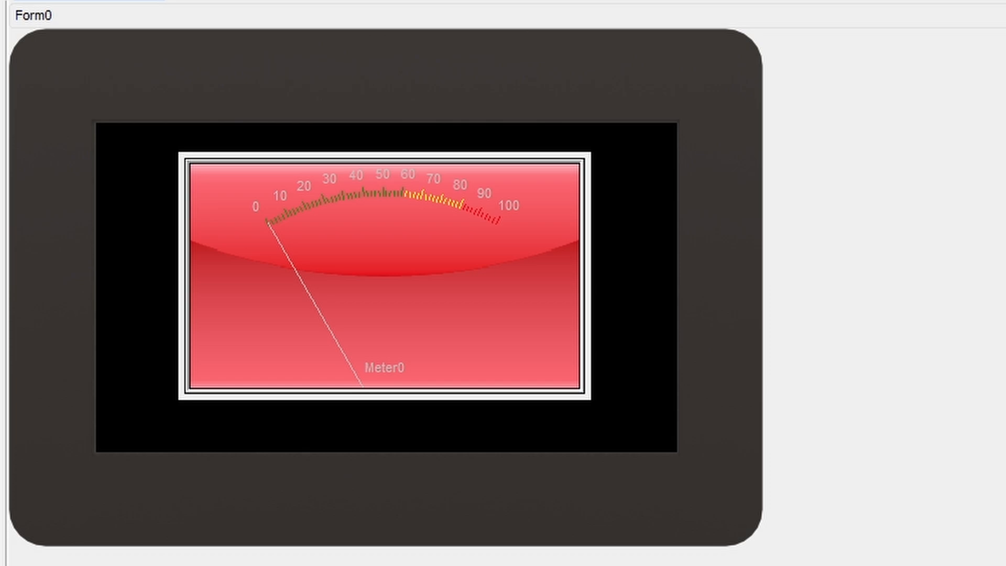
text(eter)
text(Test)
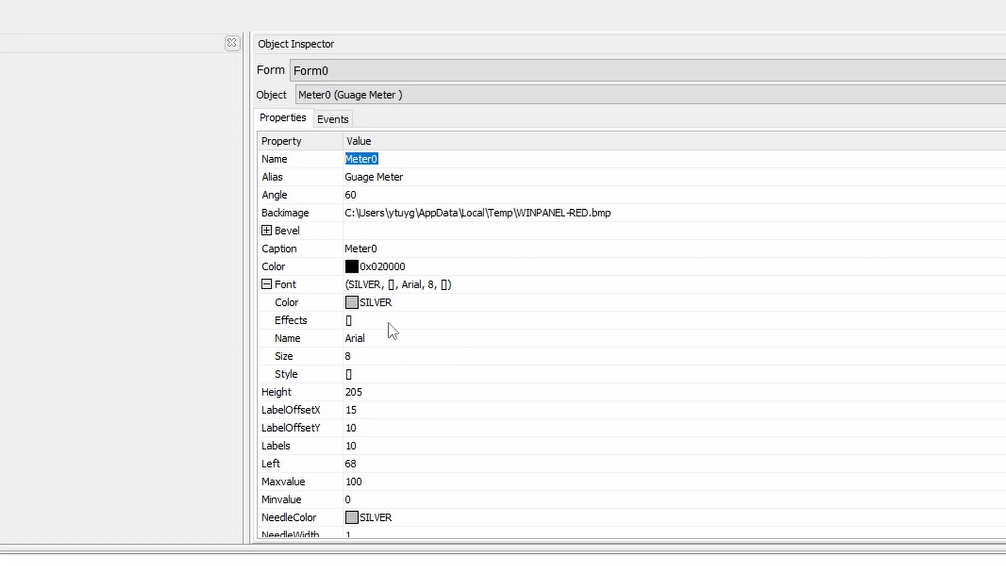
Set the meter's font to black, size 10, and its horizontal label offset to 20
click(458, 299)
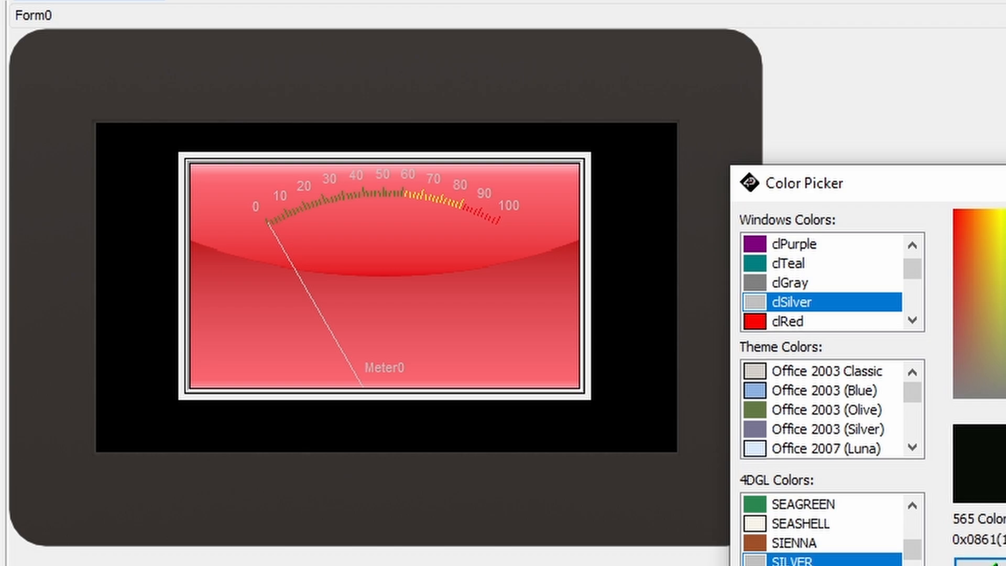
click(996, 564)
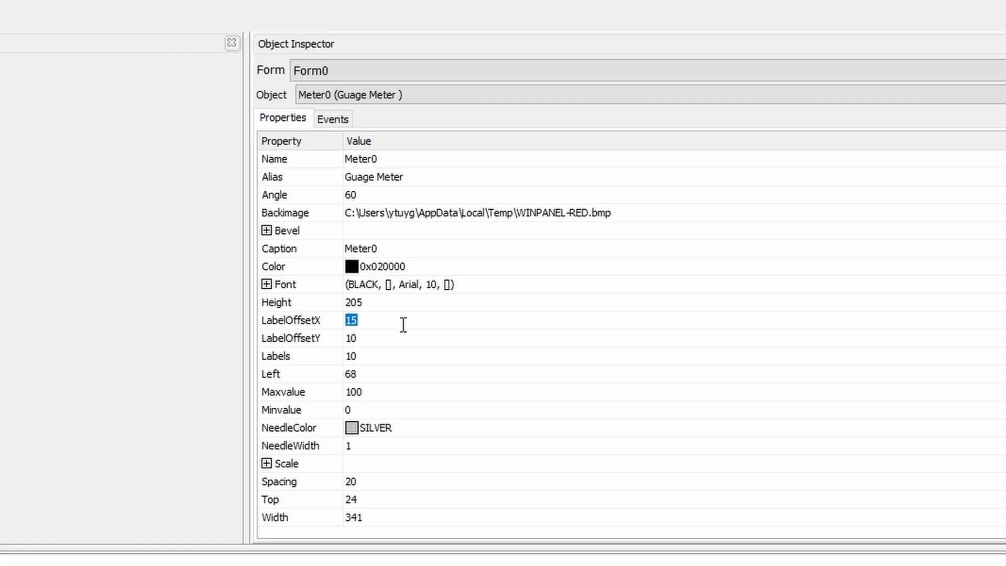
text(3)
key(ctrl+z)
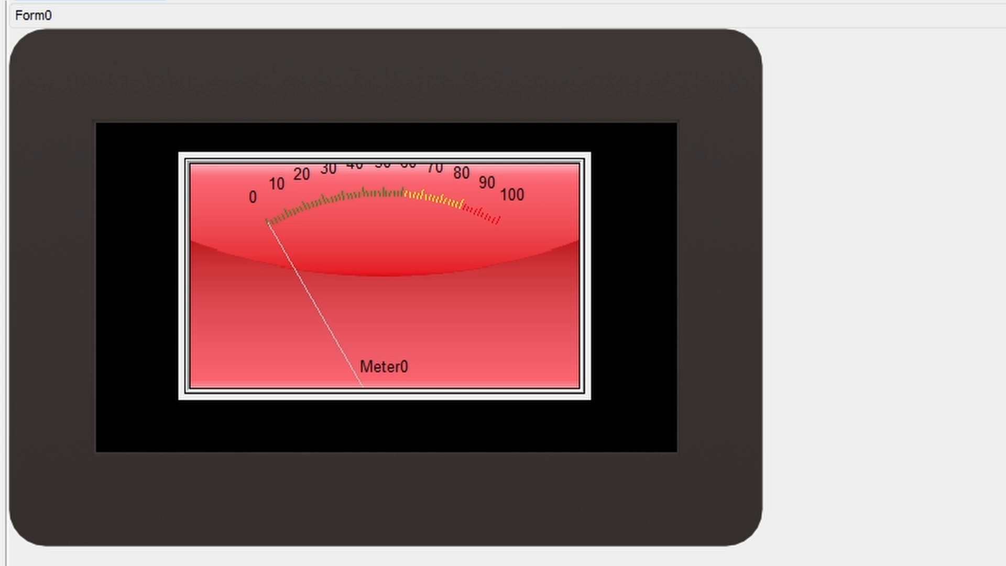
Set the meter to 5 labels with a minimum value of 50 and a maximum value of 200
click(351, 356)
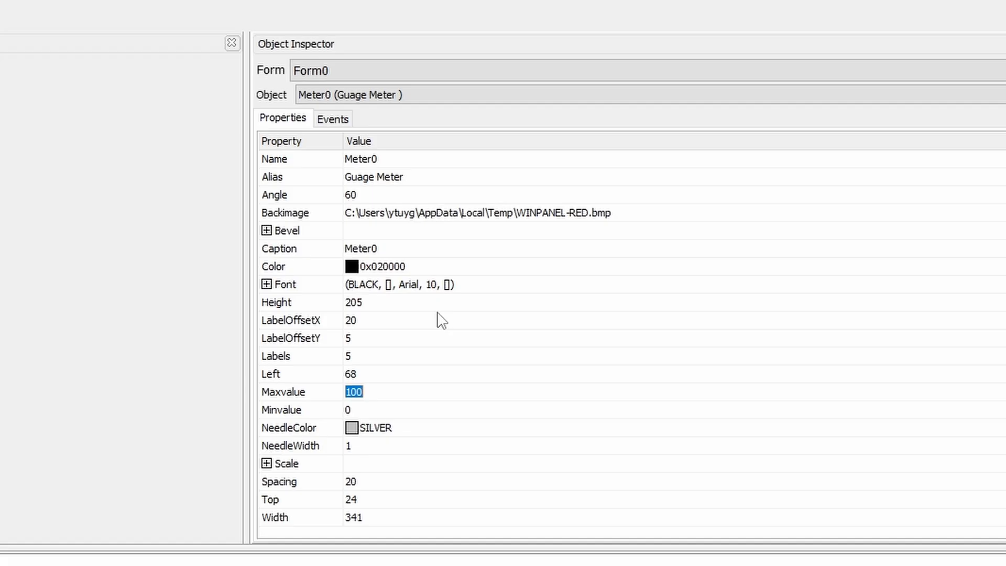
text(30)
key(Return)
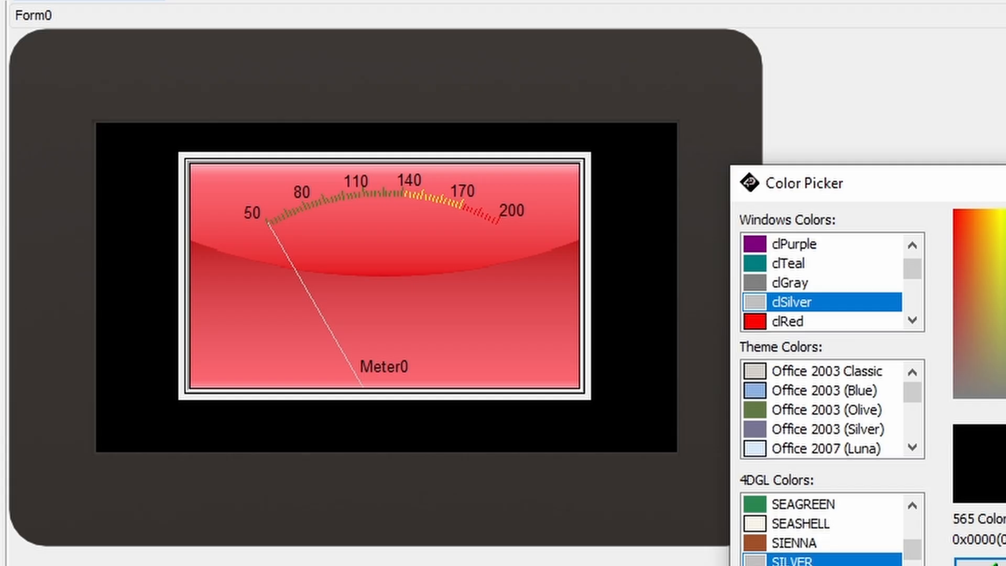
Set the meter's needle color to black and its needle width to 3
click(990, 563)
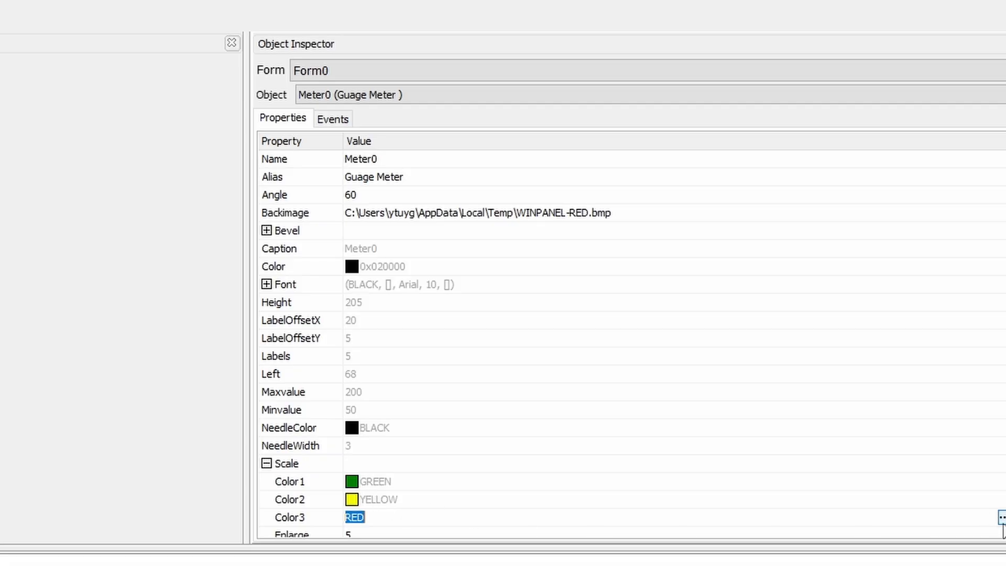
Change the third color of the meter's scale to blue (0xF9A300)
click(1001, 517)
drag(119, 315, 99, 193)
click(21, 476)
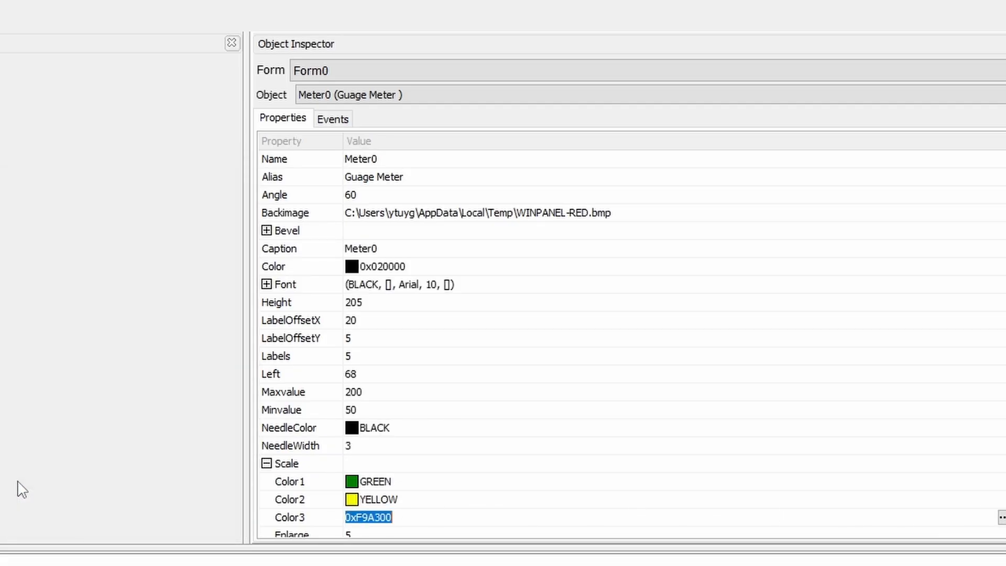
key(Down)
key(Down)
key(Down)
key(Down)
key(Down)
key(Down)
key(Down)
key(Down)
key(Down)
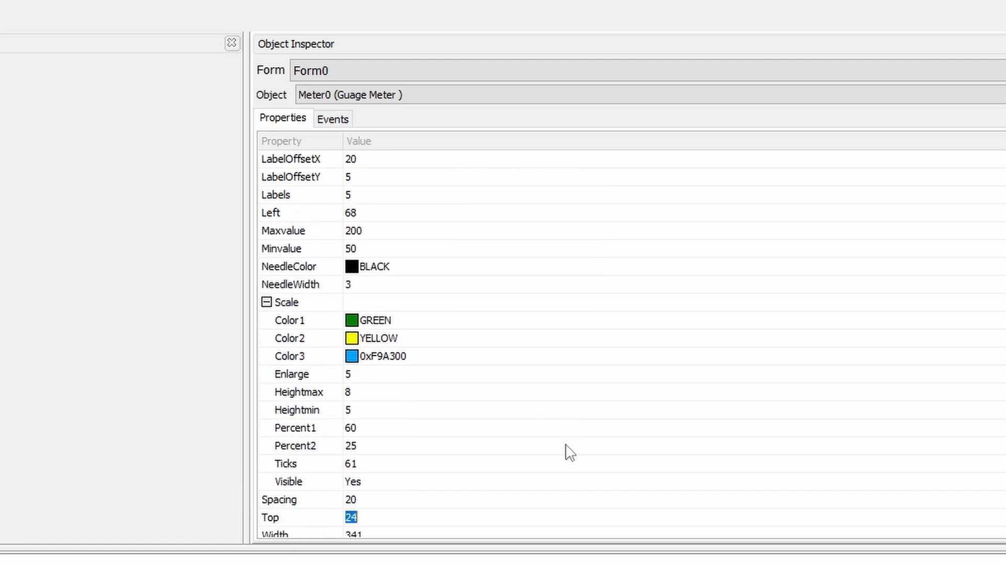
key(Down)
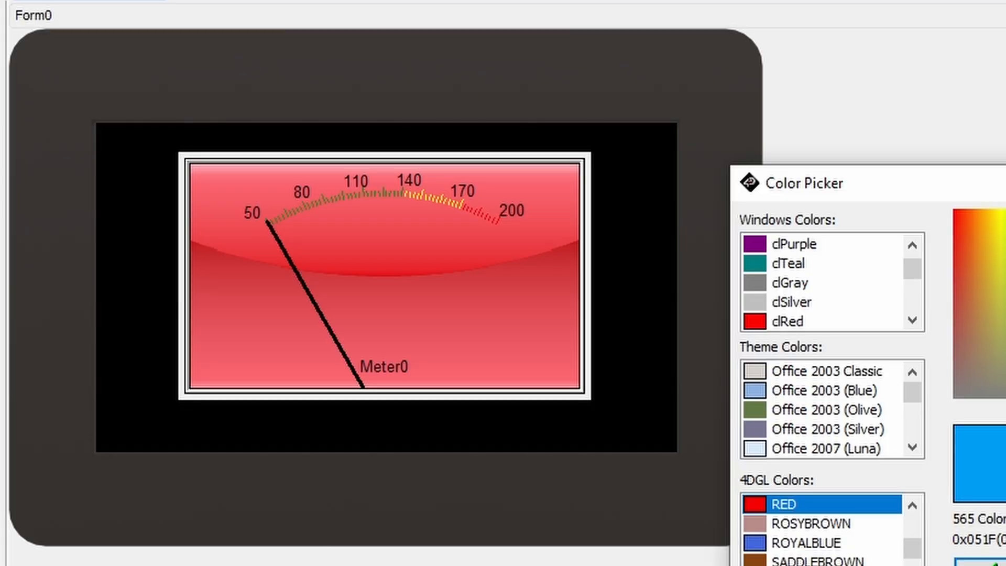
click(993, 562)
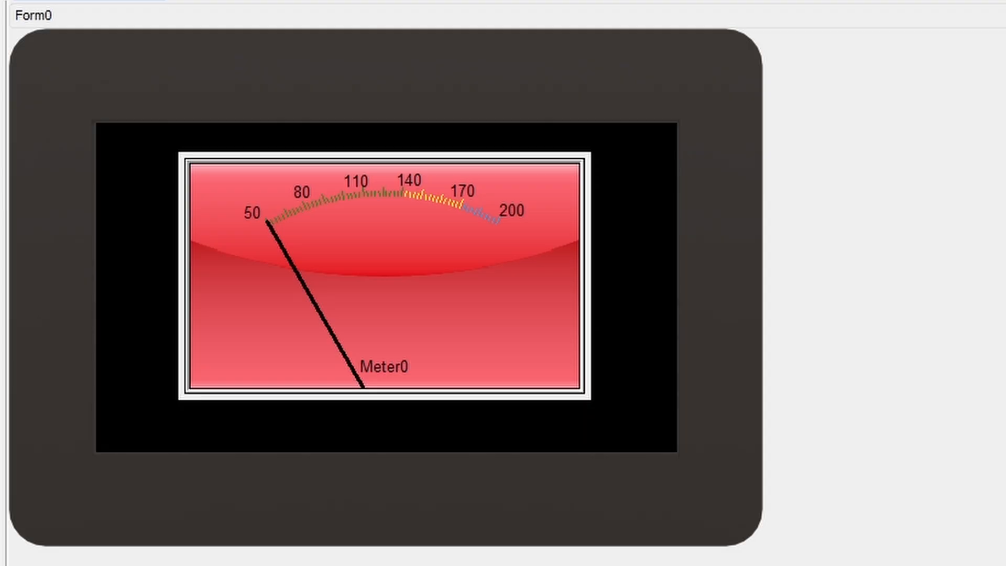
key(Return)
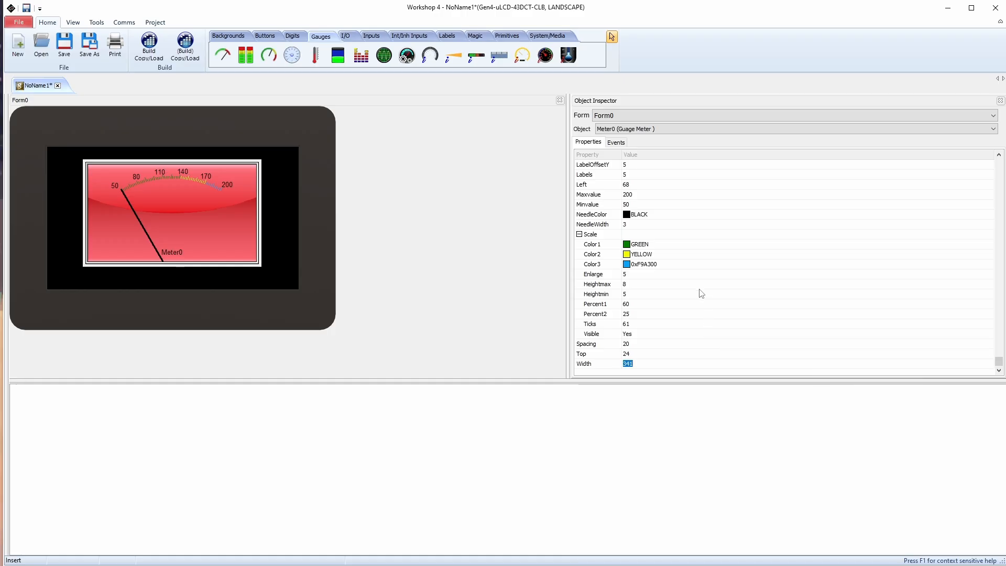
Set the Heightmax of the meter's scale to 10 and collapse the scale settings
click(634, 285)
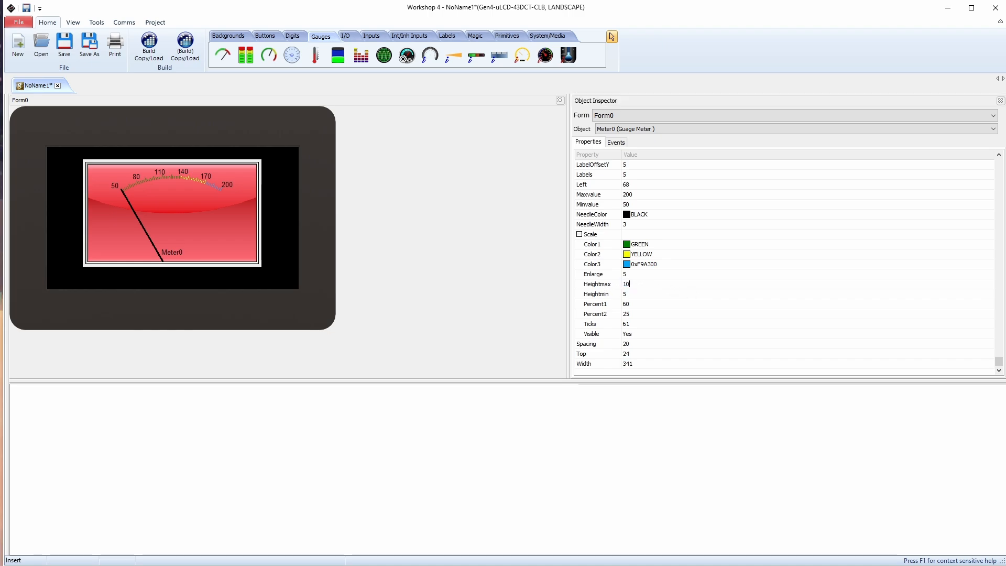
text(10)
key(Return)
click(643, 324)
click(635, 335)
click(580, 234)
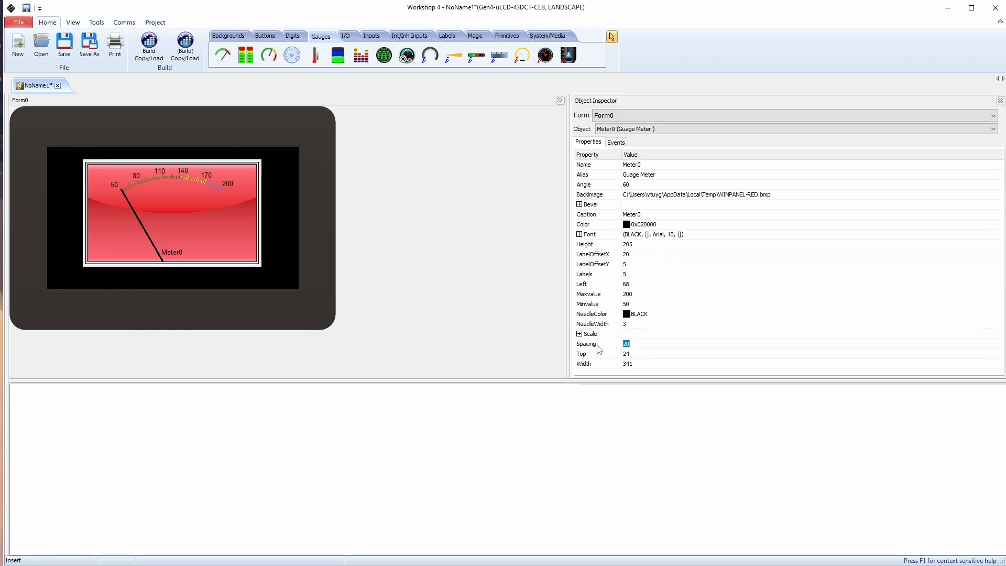
Try a meter spacing of 10, change it to 30, and move the meter to the left side of the display
text(10)
key(Return)
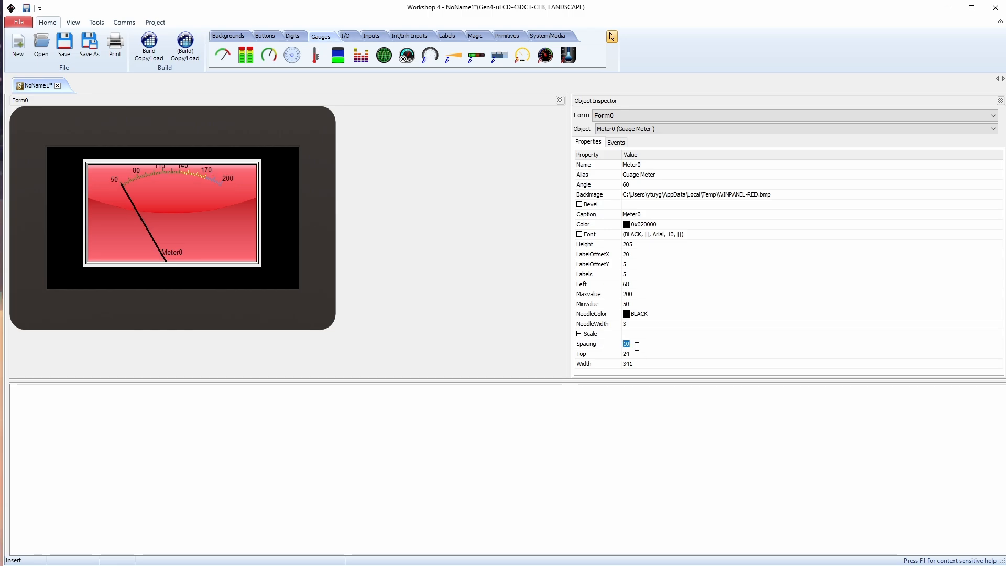
key(Return)
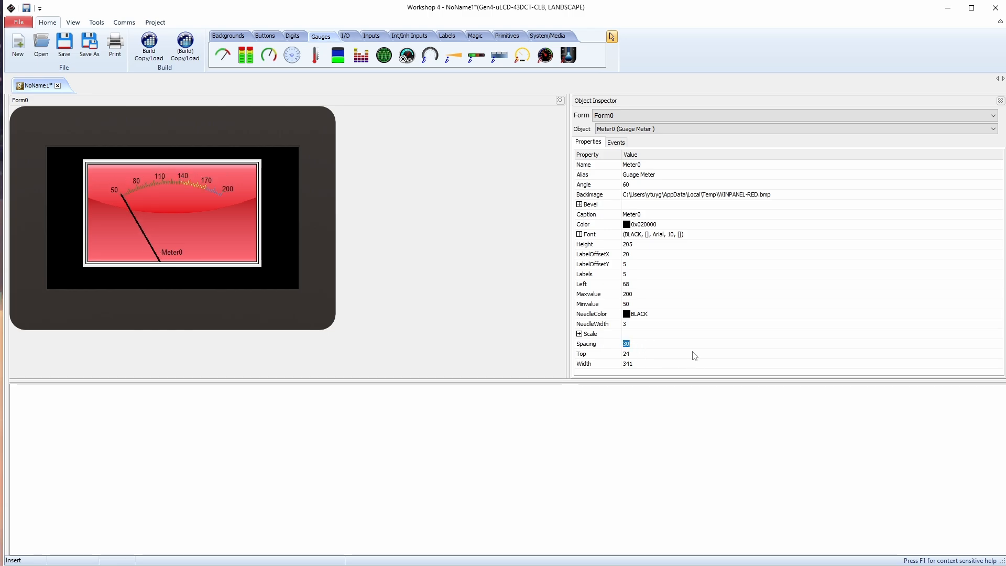
drag(212, 205, 180, 211)
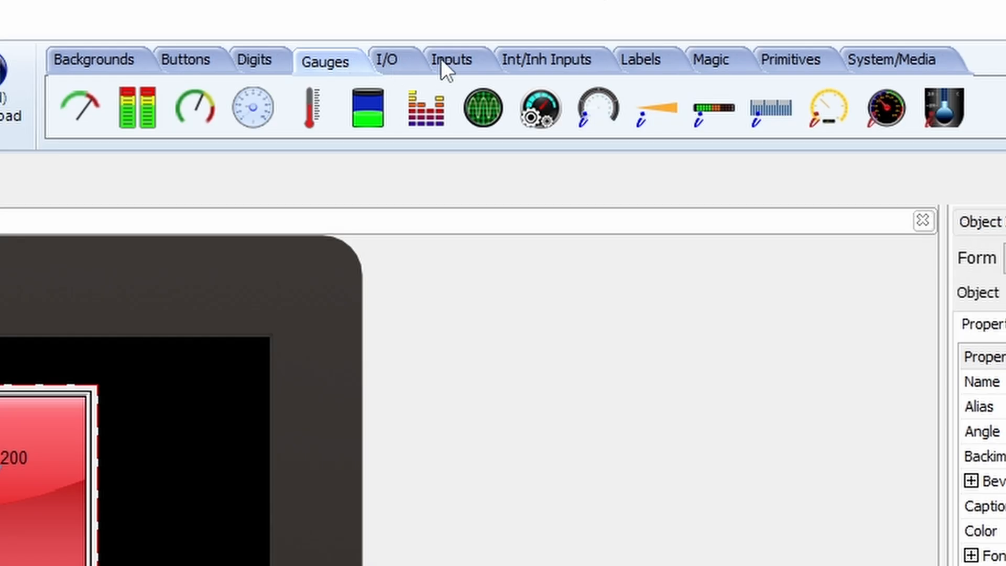
Add a slider beside the meter and assign Meter0Set to its OnChanged event
click(370, 38)
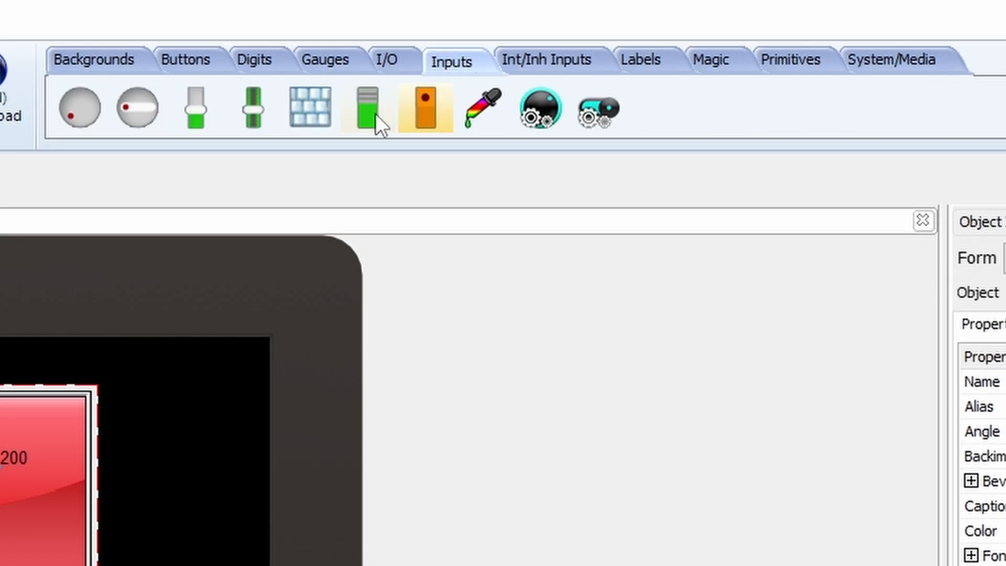
click(206, 111)
click(185, 464)
click(1001, 160)
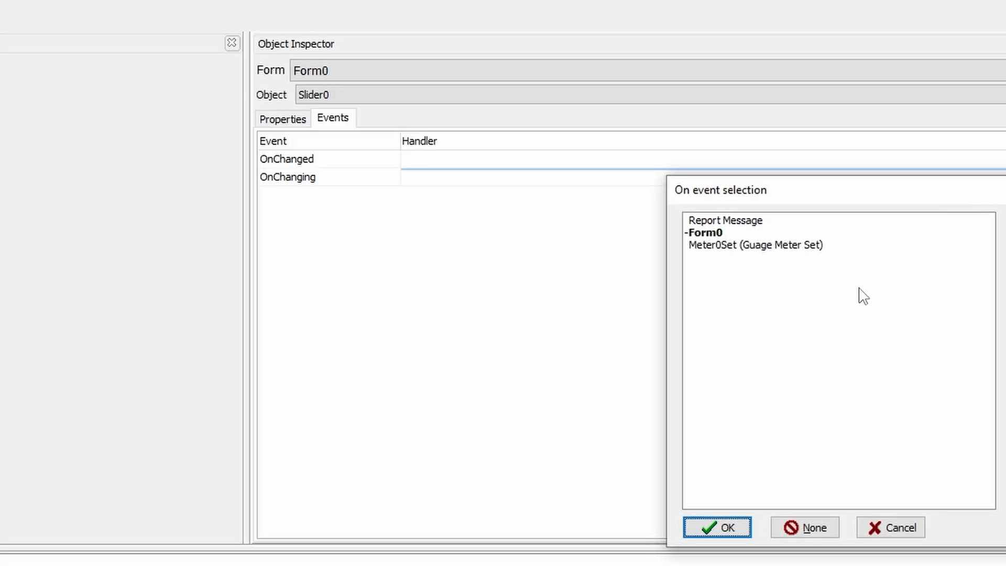
double_click(733, 246)
Set the slider's minimum value to 50
click(283, 119)
click(303, 321)
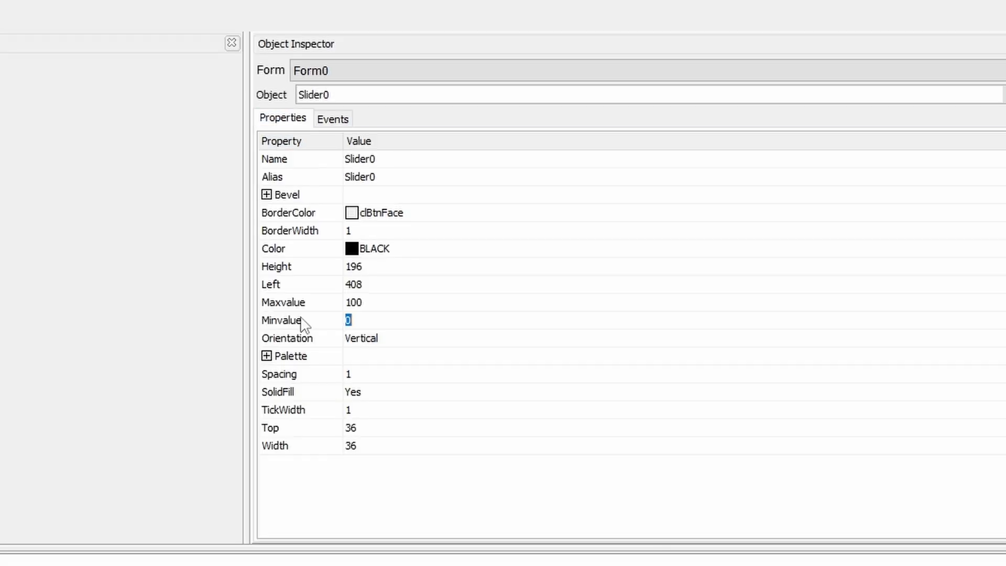
text(50)
key(Return)
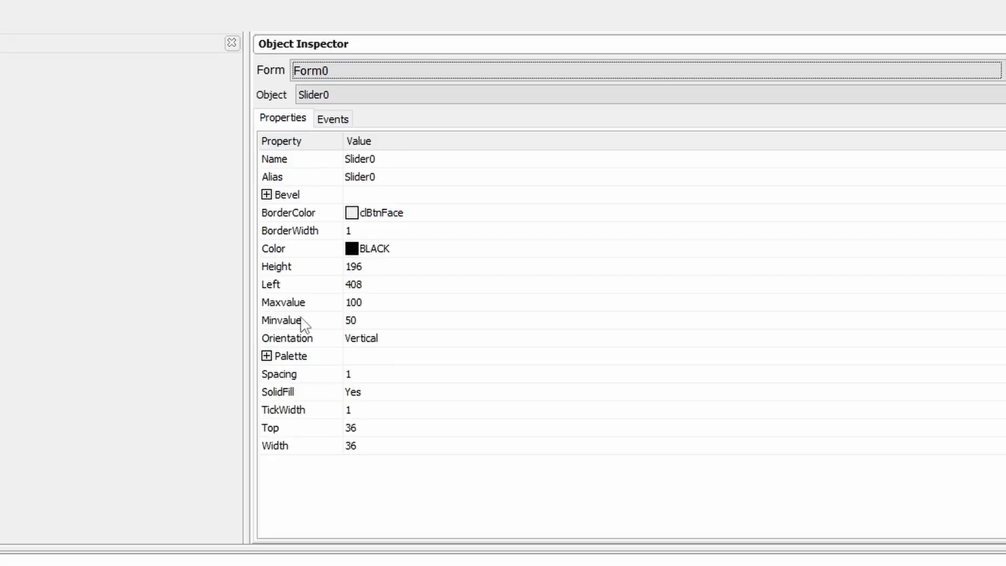
click(397, 317)
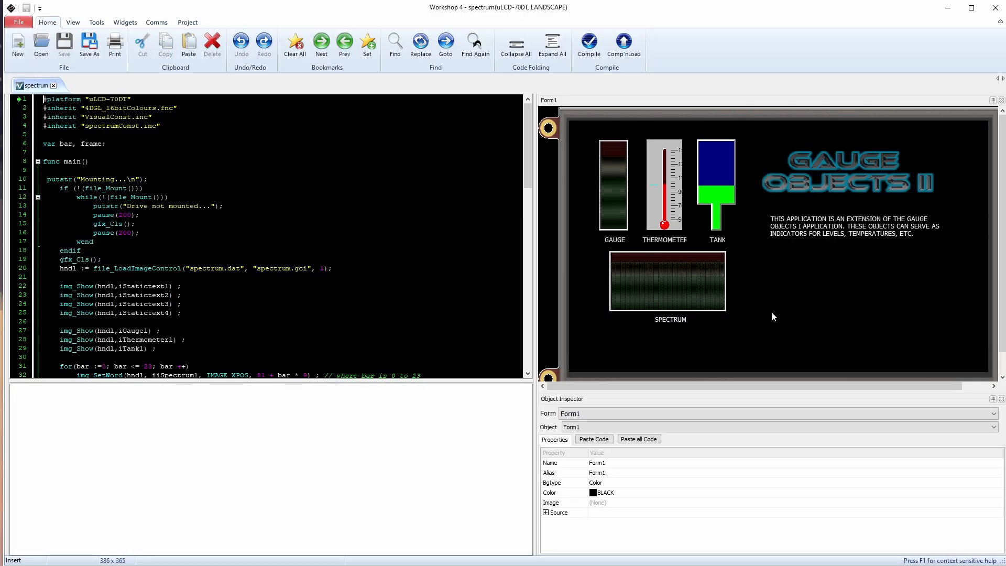
Look through the spectrum project's source code for how its gauge objects are shown
scroll(772, 313, down, 3)
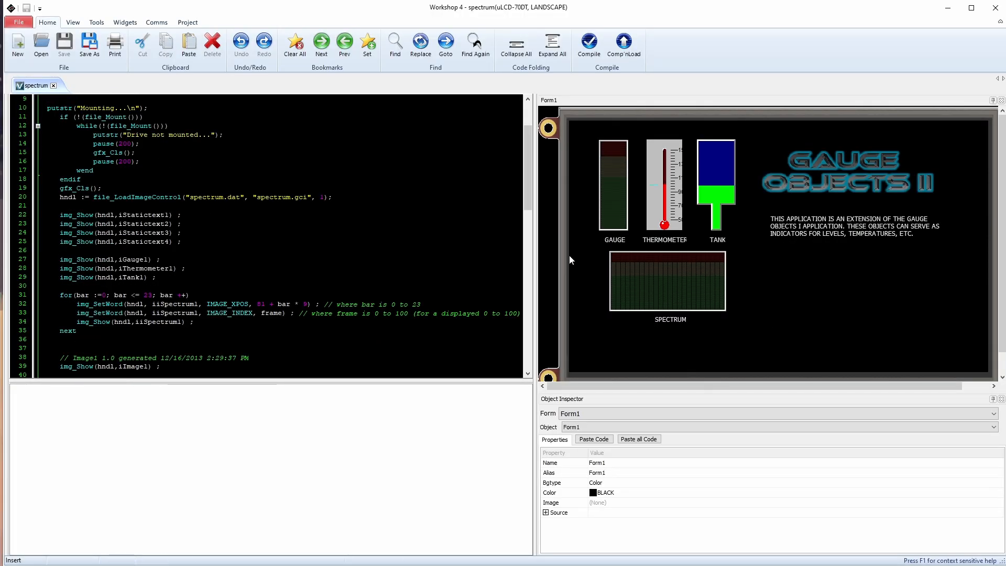
scroll(267, 236, down, 1)
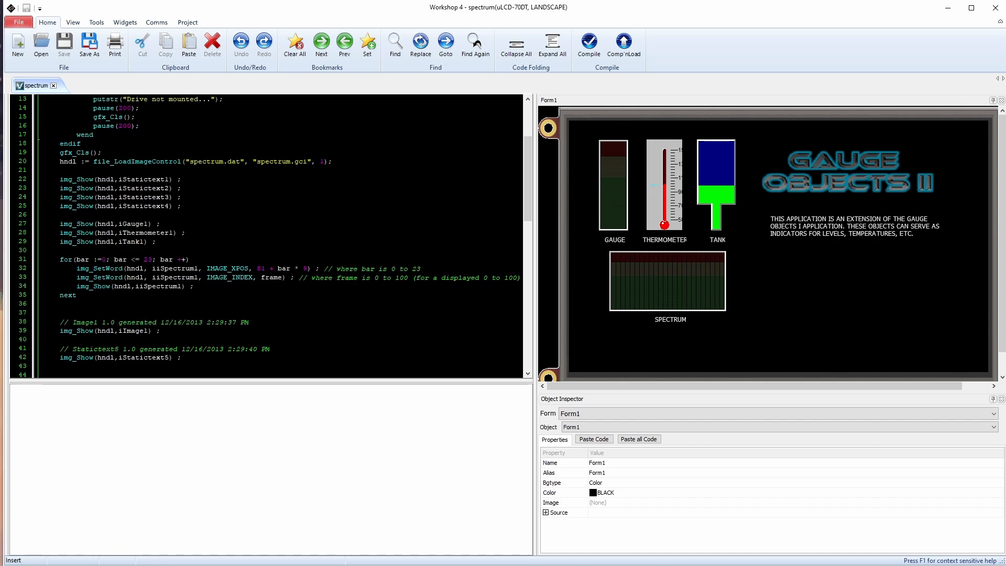
scroll(266, 236, up, 3)
scroll(266, 236, down, 15)
scroll(266, 235, up, 11)
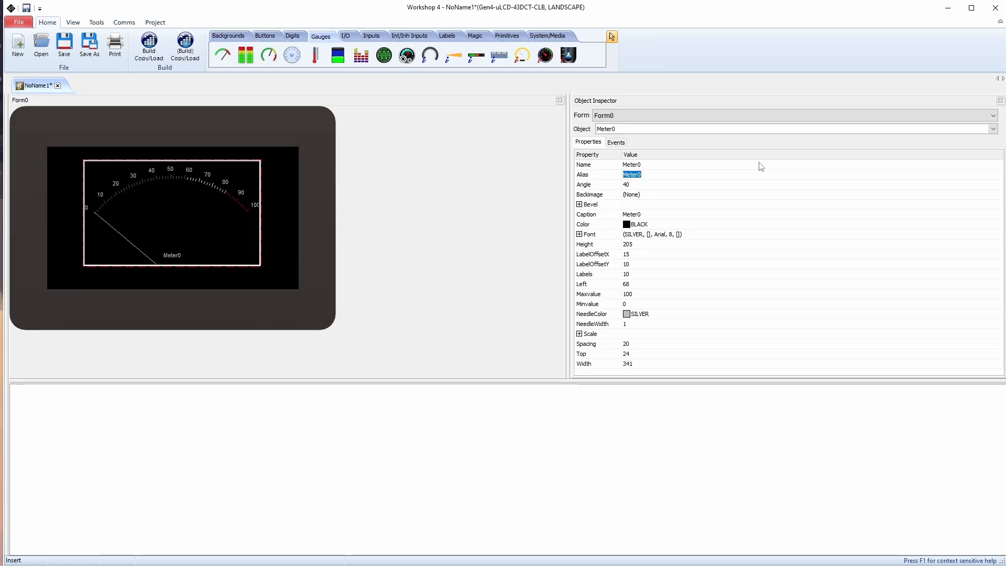
Start replacing the meter's alias with a new name
text(Gauge0)
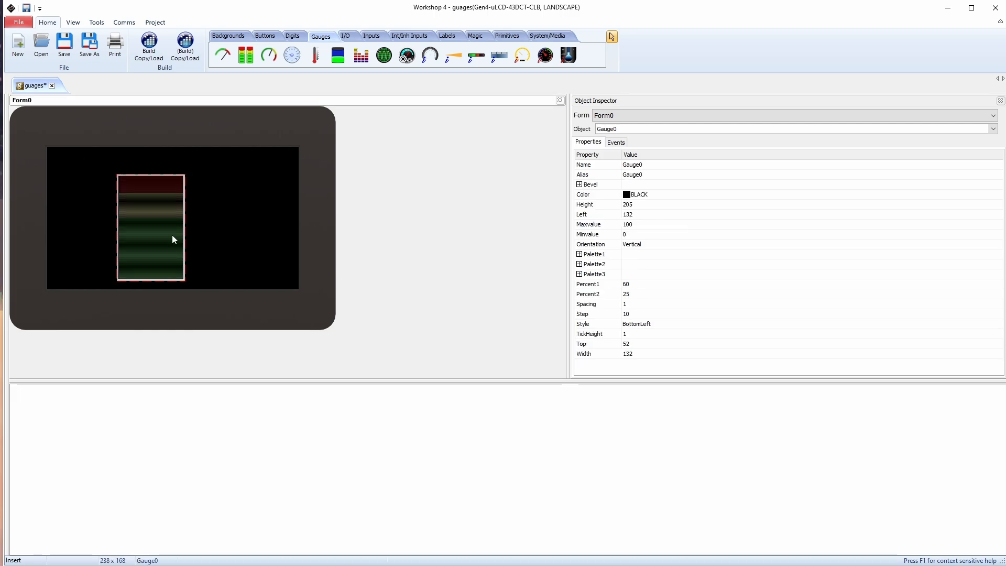
Set the bar gauge's orientation to Horizontal
click(714, 245)
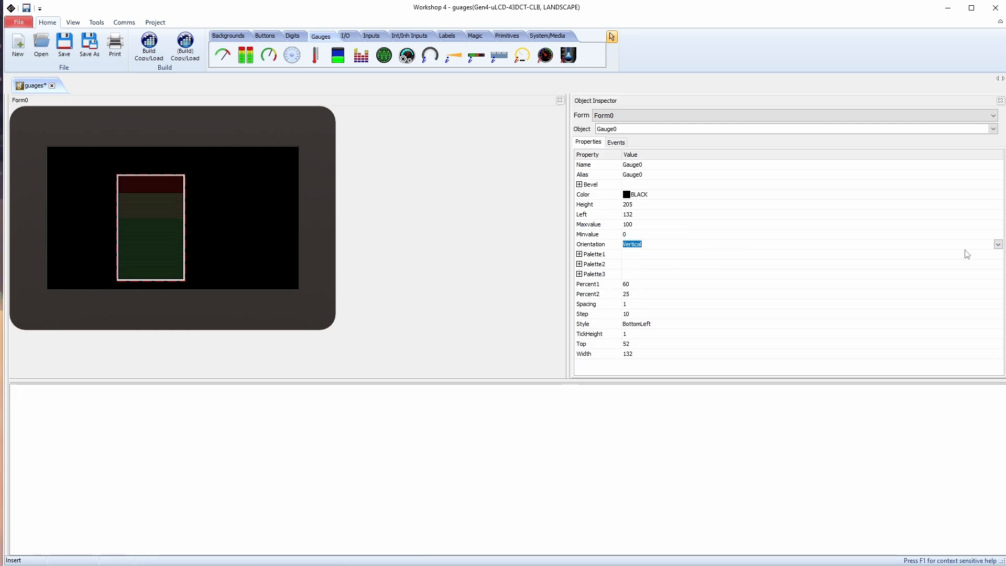
click(998, 244)
click(655, 260)
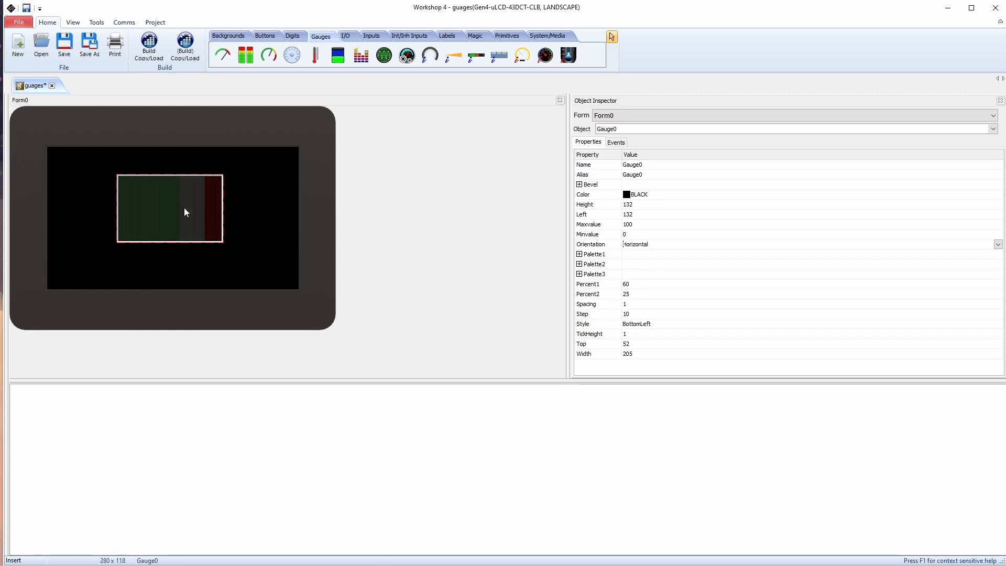
click(163, 214)
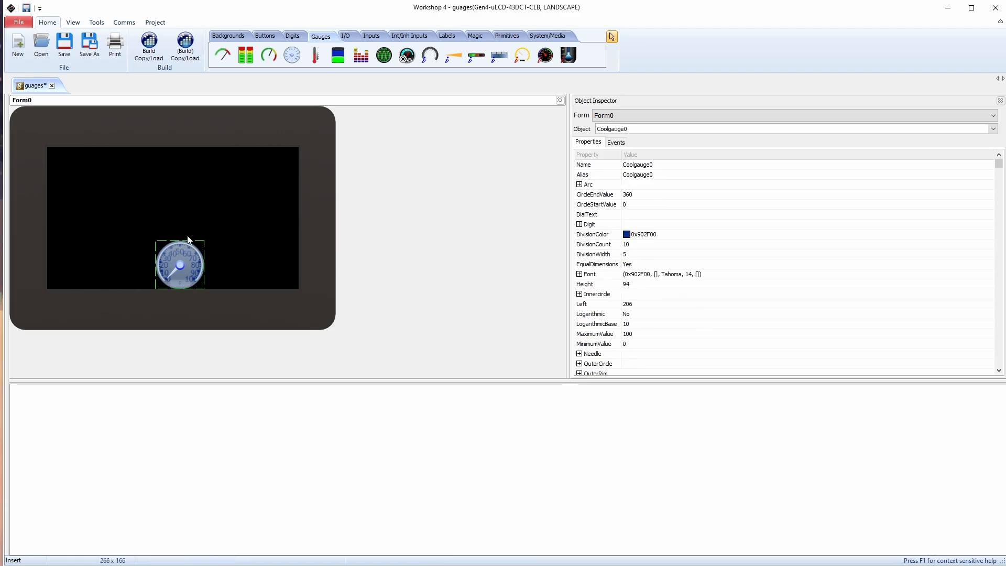
Try the Coolgauge enlarged and centered on the display, and delete it
drag(238, 189, 290, 151)
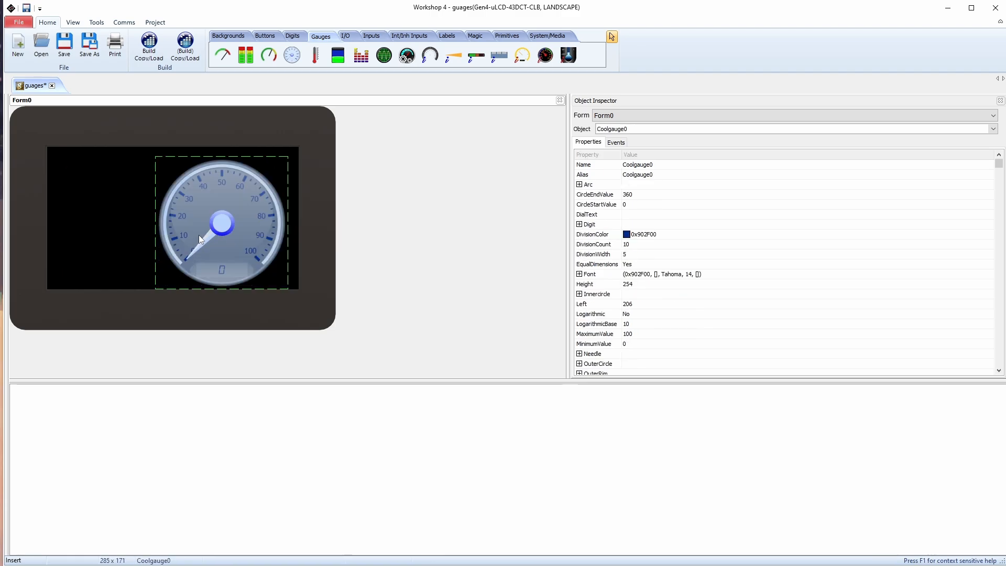
drag(204, 227, 144, 227)
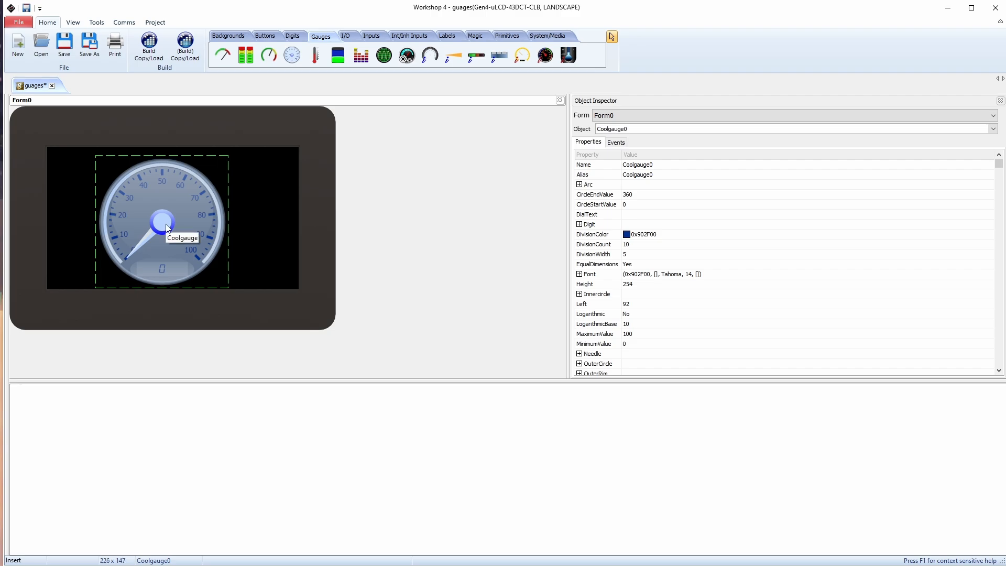
key(Delete)
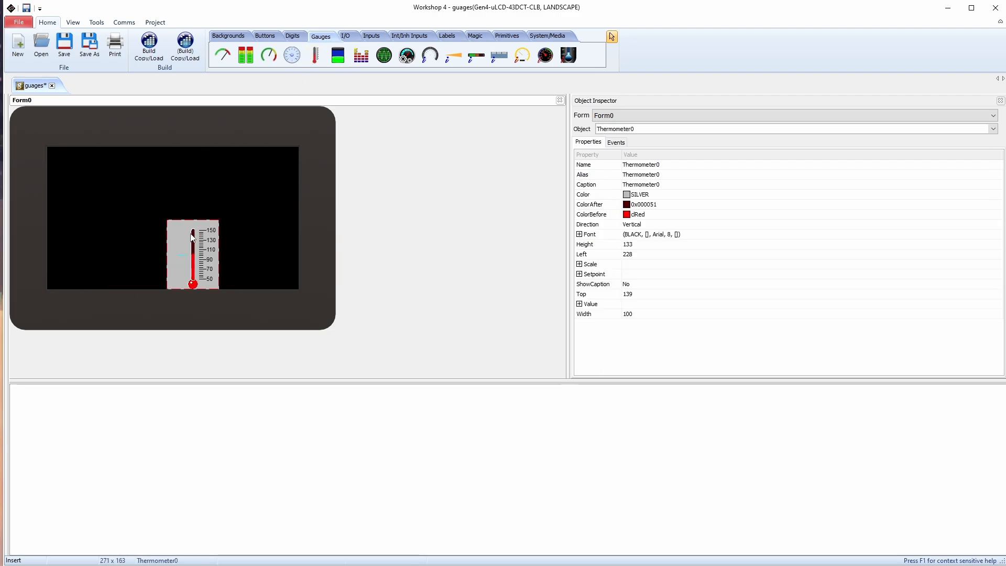
Try the thermometer at the top of the display with a different size, and delete it
drag(192, 223, 179, 148)
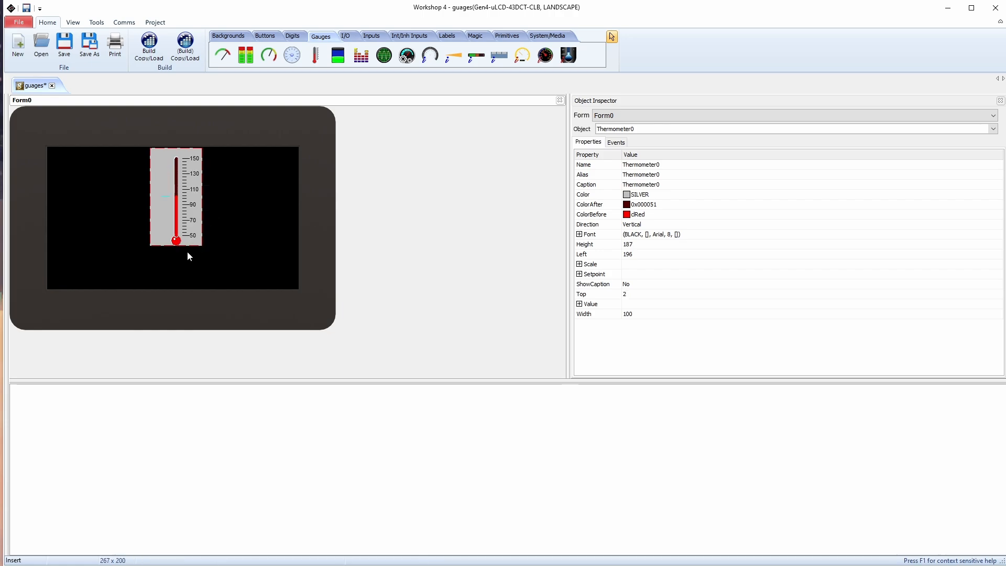
drag(188, 246, 287, 242)
key(Delete)
Place a tank gauge on the form to try its size and position, and delete it
click(338, 55)
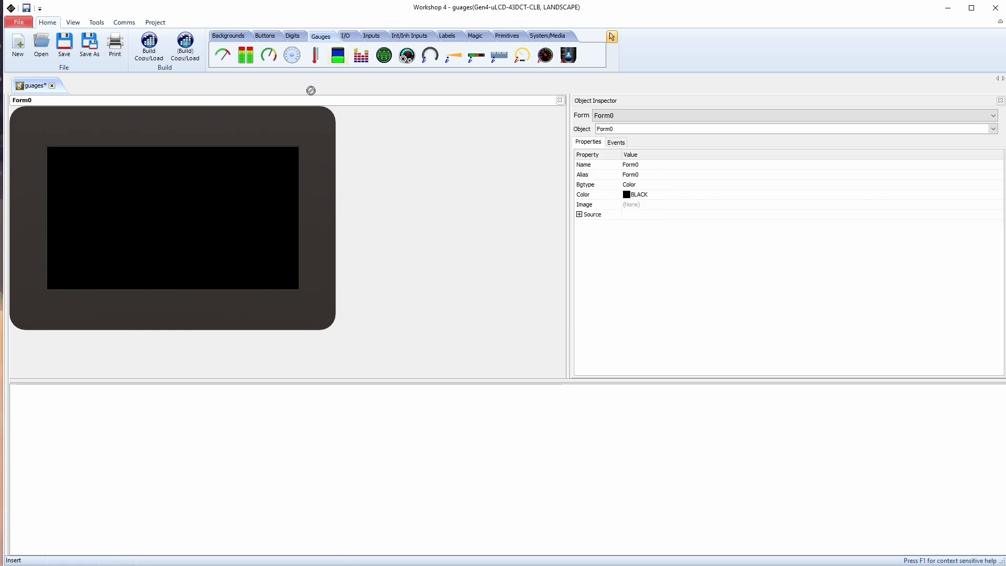
click(157, 212)
drag(167, 232, 191, 219)
key(Delete)
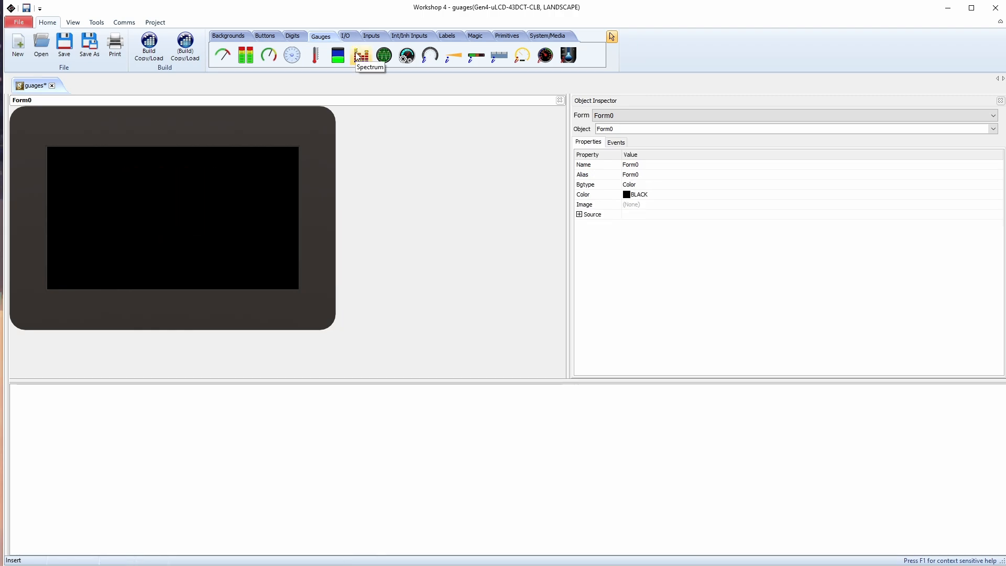
Try a spectrum gauge near the middle of the form, and delete it
click(357, 56)
click(121, 188)
mouse_move(170, 212)
mouse_down()
mouse_move(148, 212)
mouse_move(155, 202)
mouse_up()
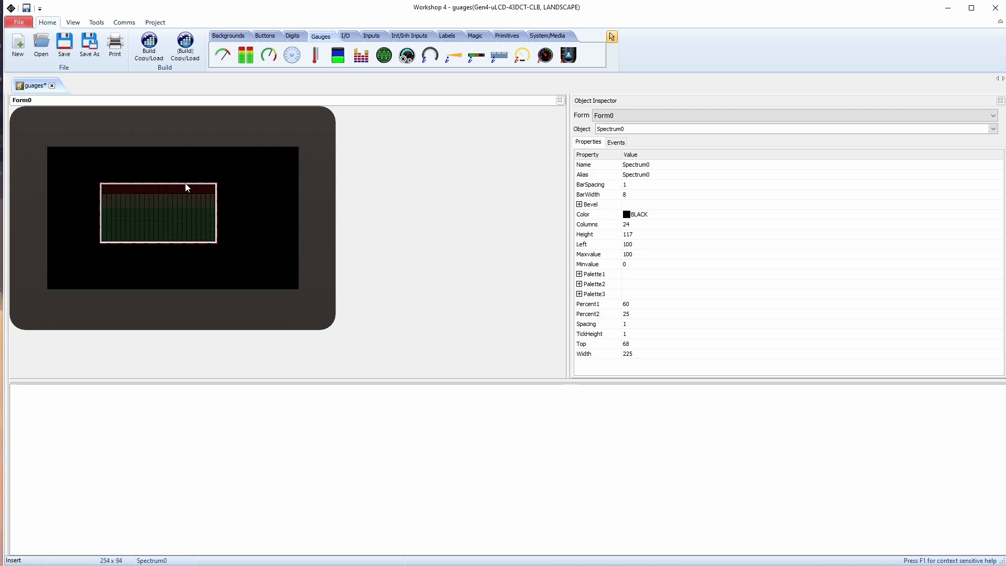
key(Delete)
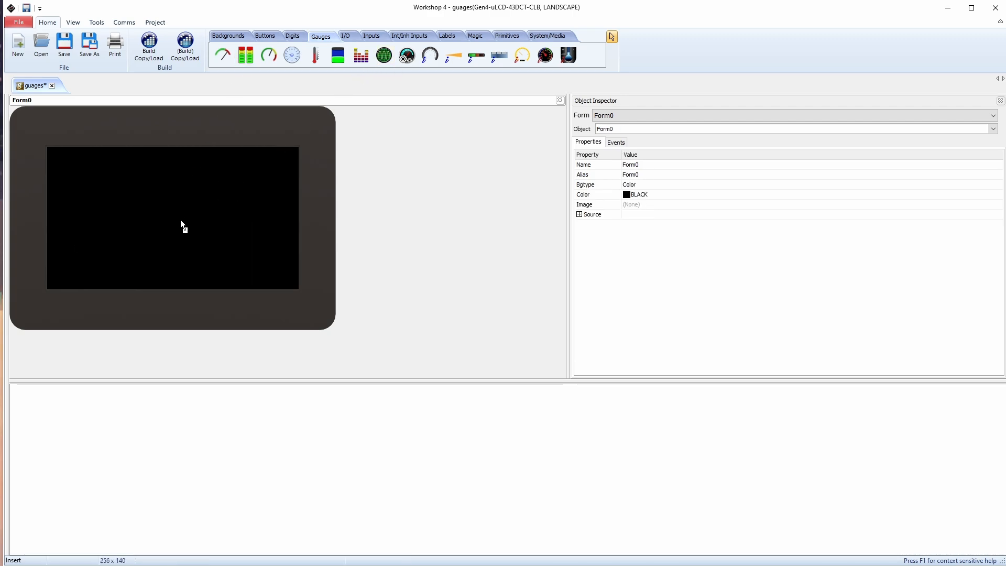
Place a scope on the form, try a different position for it, and delete it
click(144, 230)
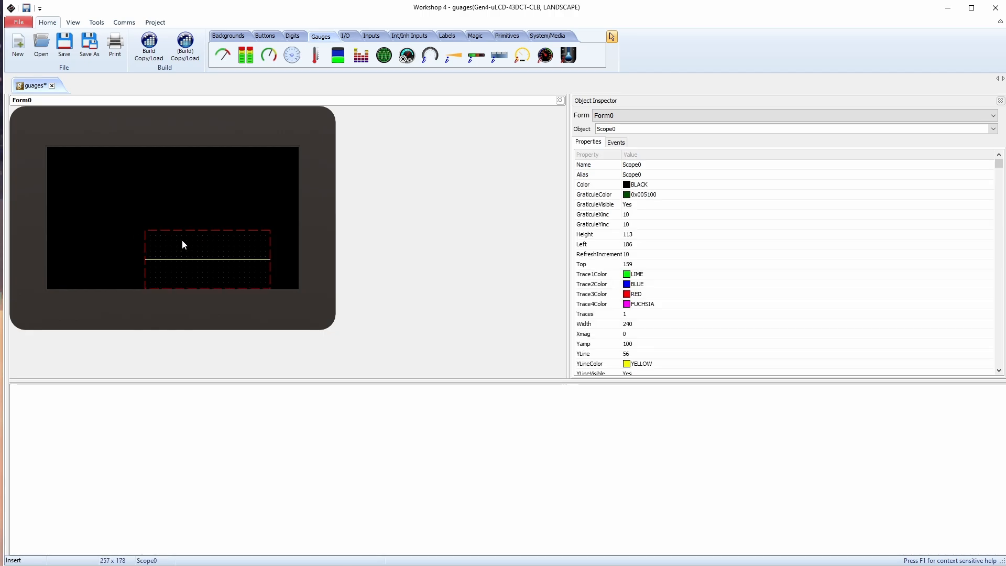
drag(182, 240, 256, 211)
drag(192, 202, 177, 216)
key(Delete)
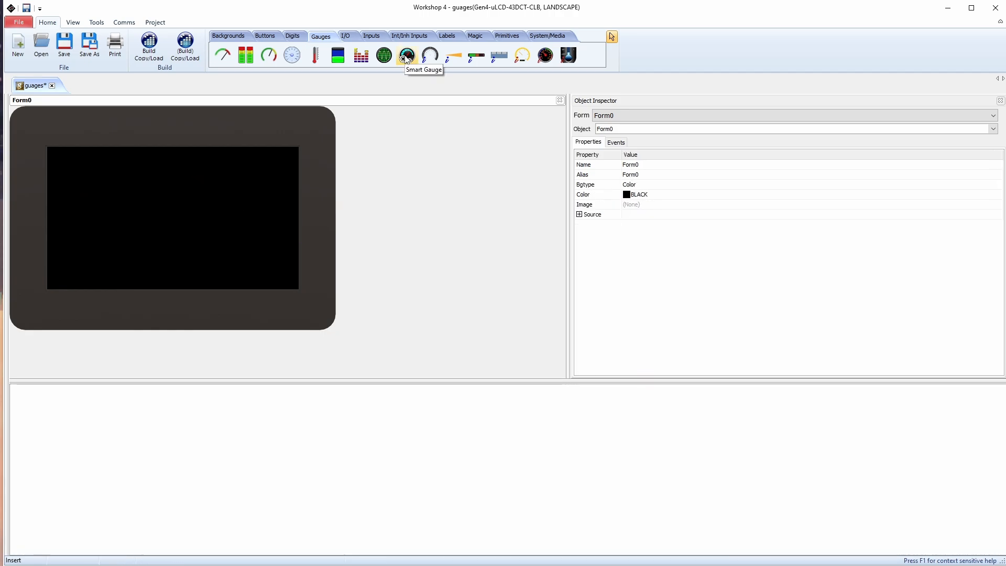
View the Smart Widgets Editor for a new smart gauge, and delete the gauge from the form
click(407, 57)
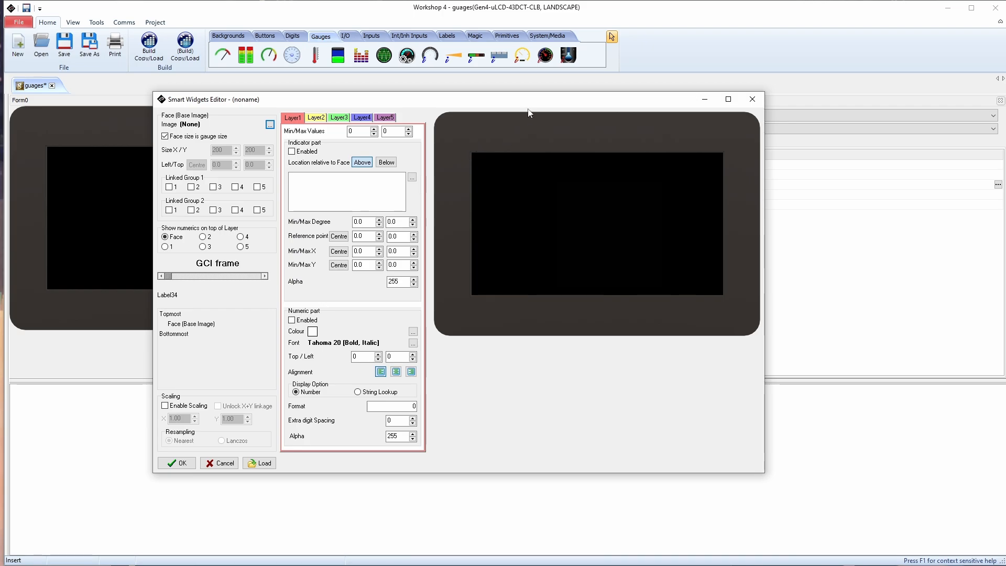
click(752, 99)
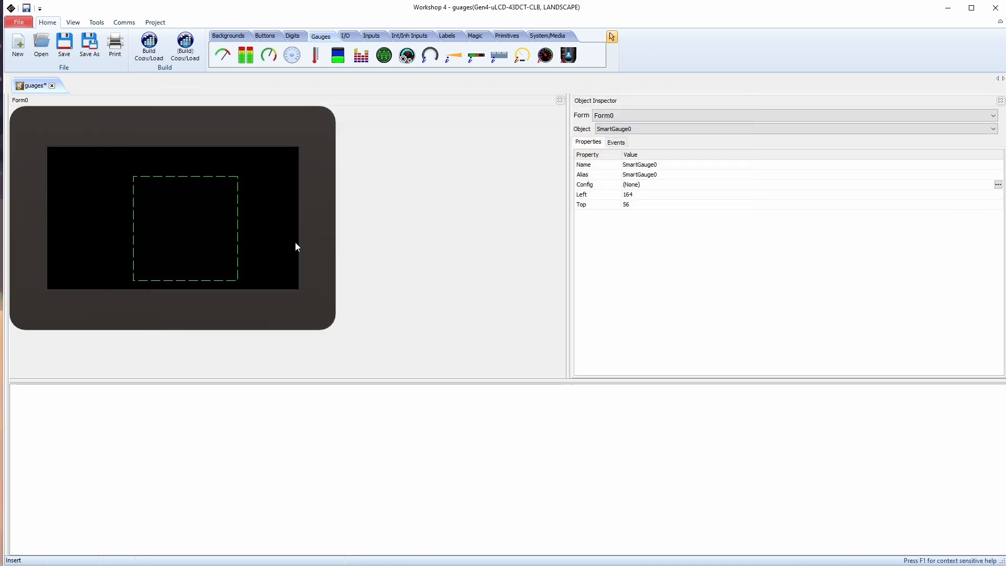
key(Delete)
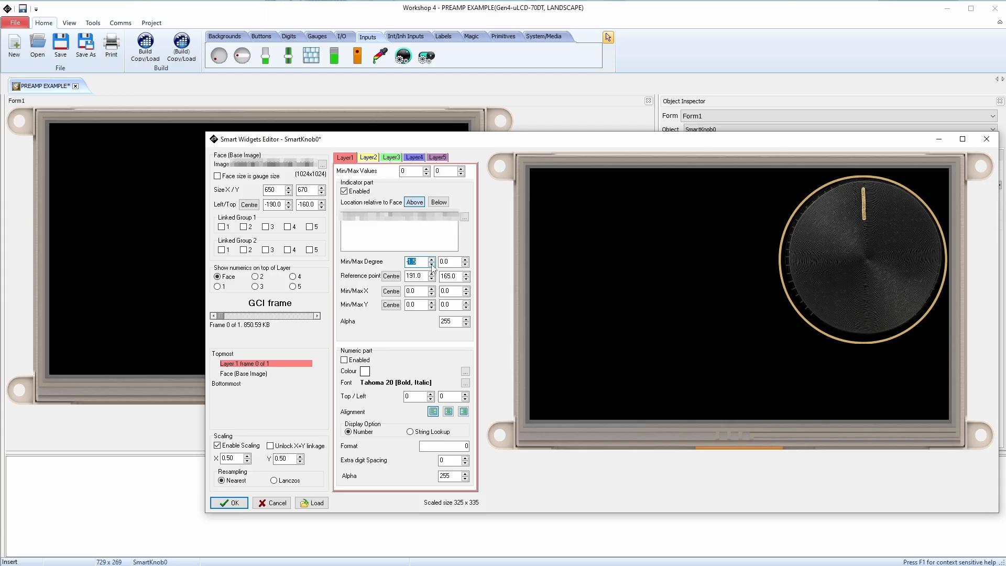
Adjust the minimum degree of the smart knob's Layer1 indicator
click(432, 264)
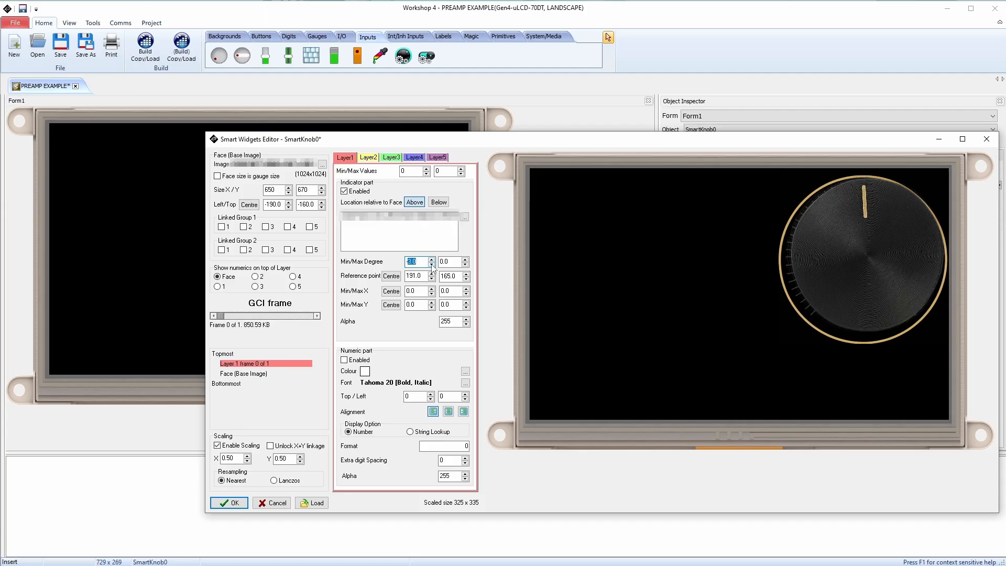
click(431, 260)
click(431, 260)
click(431, 260)
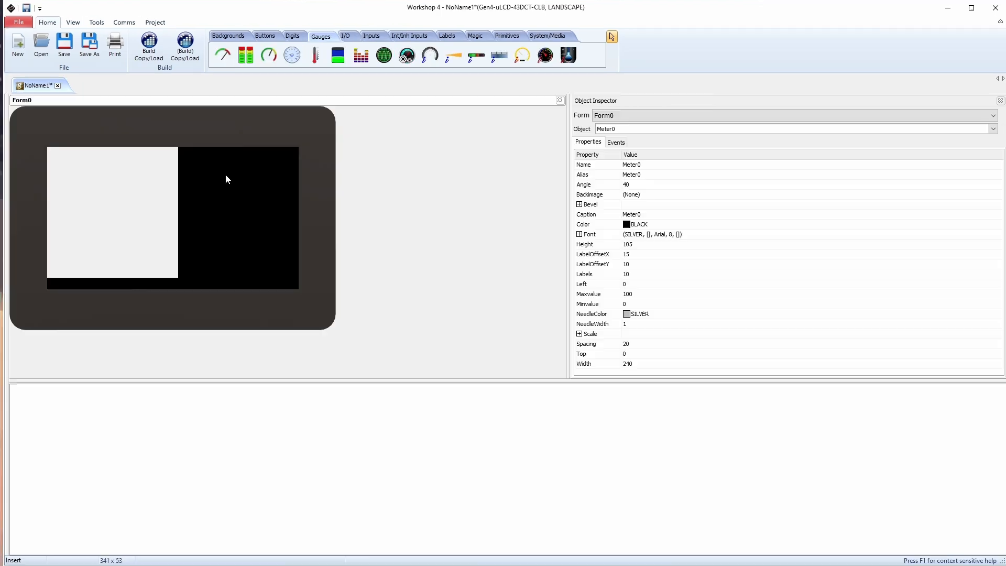
Place a Coolgauge about 219 pixels high in the display's upper-right corner, beside the meter
click(226, 175)
drag(244, 209, 197, 172)
drag(264, 168, 261, 168)
Add a scope below the meter and adjust it to fit the free space
click(384, 55)
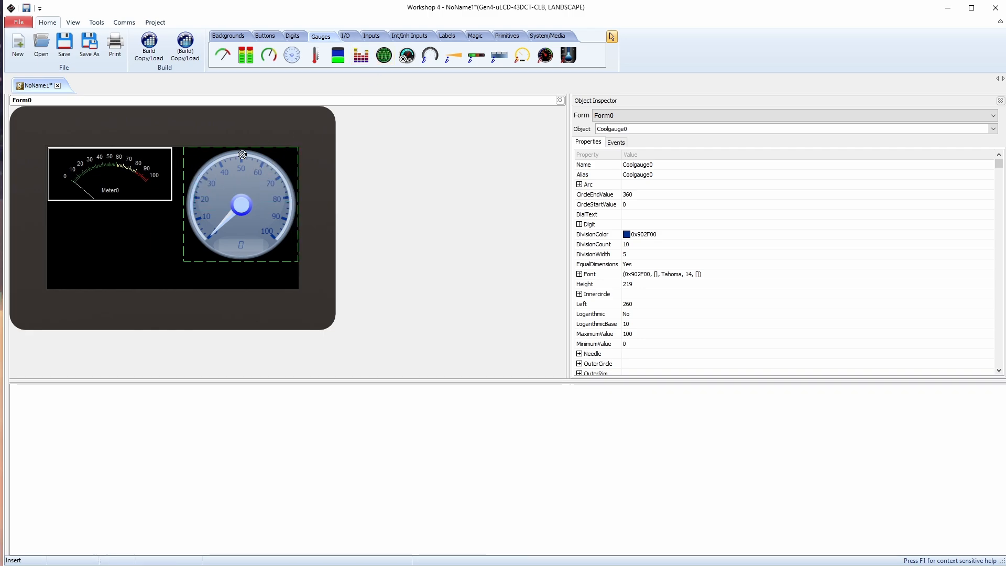
click(84, 251)
drag(149, 270, 108, 264)
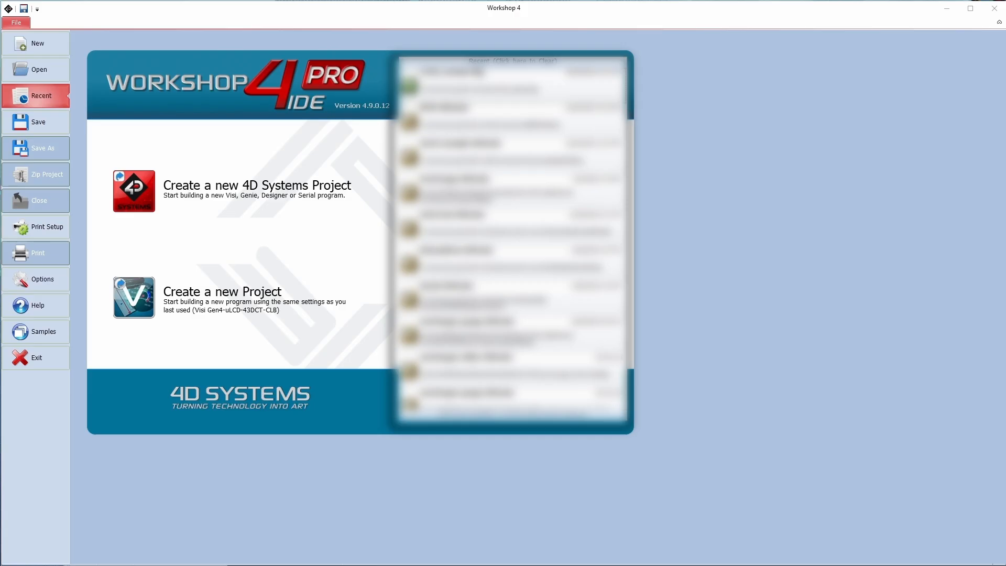